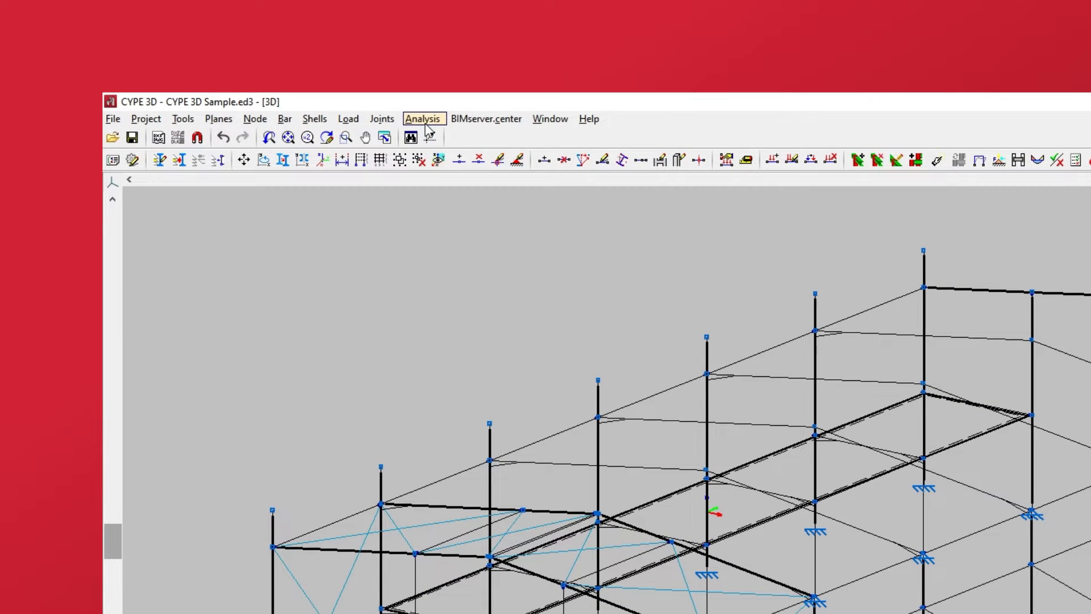
Open the deformed shape and contour plot view of the active 3D window
click(425, 122)
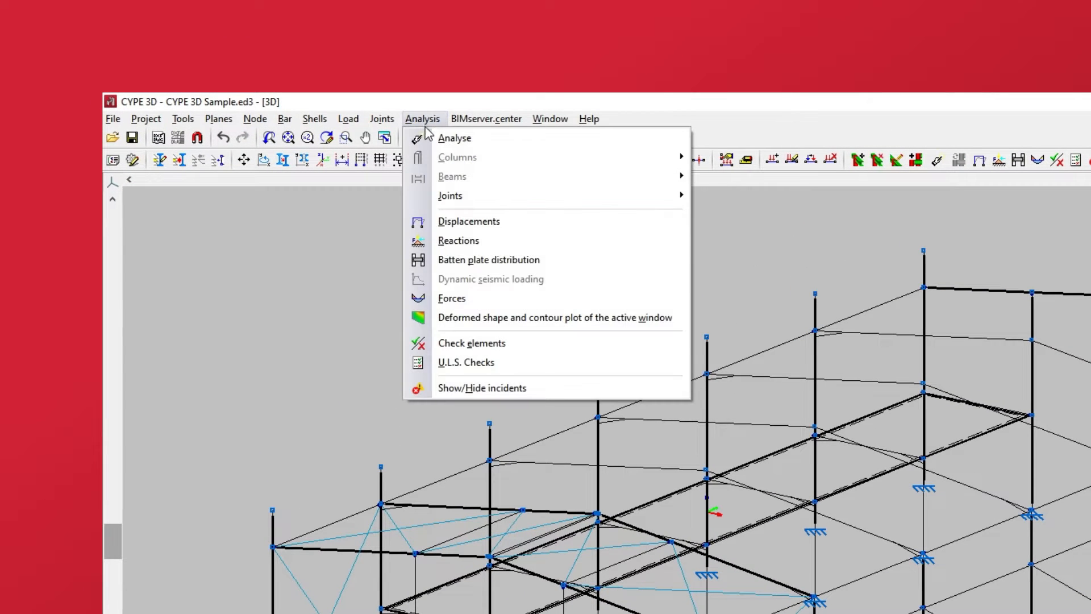
click(429, 320)
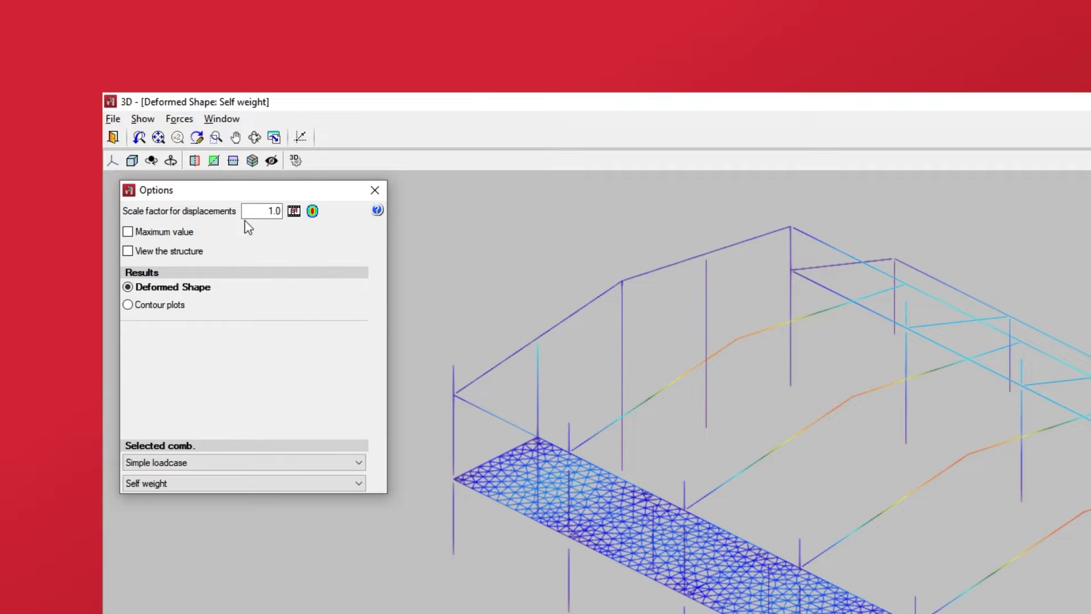
click(204, 195)
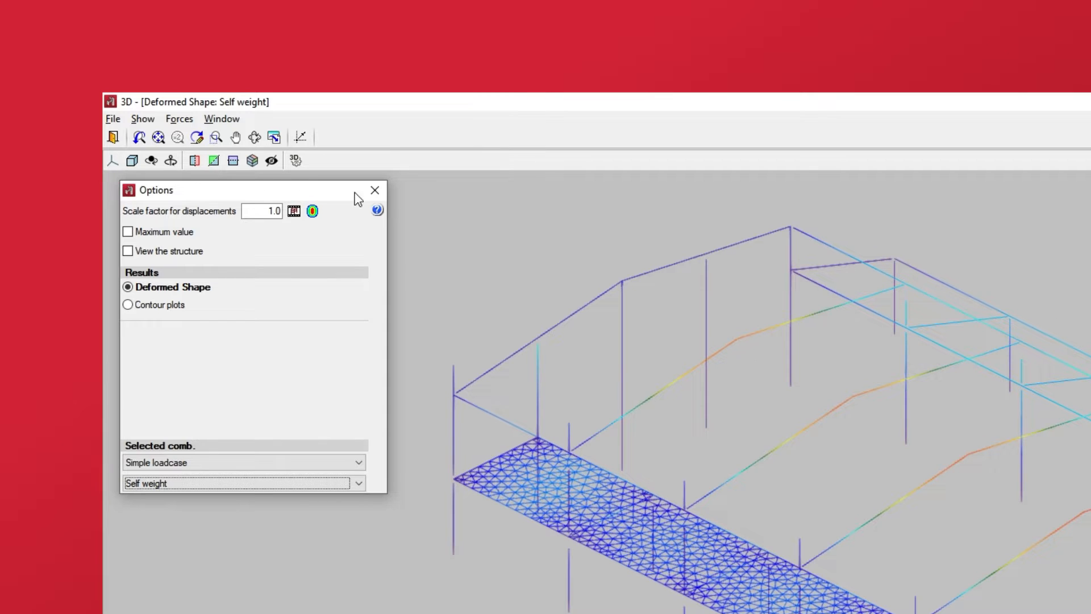
Close the results display options and bring them up again
click(374, 191)
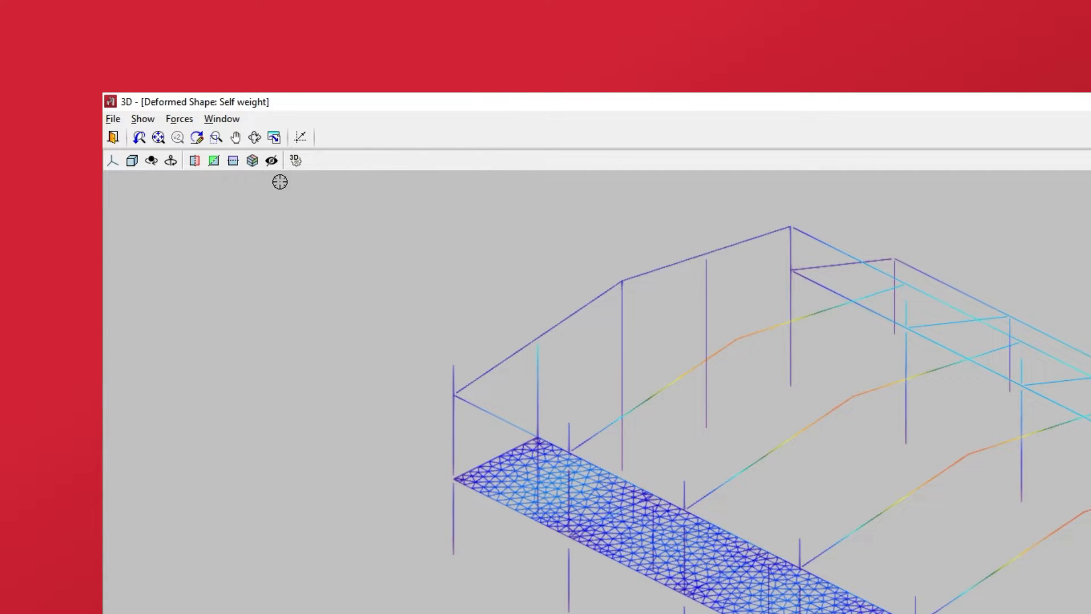
click(142, 118)
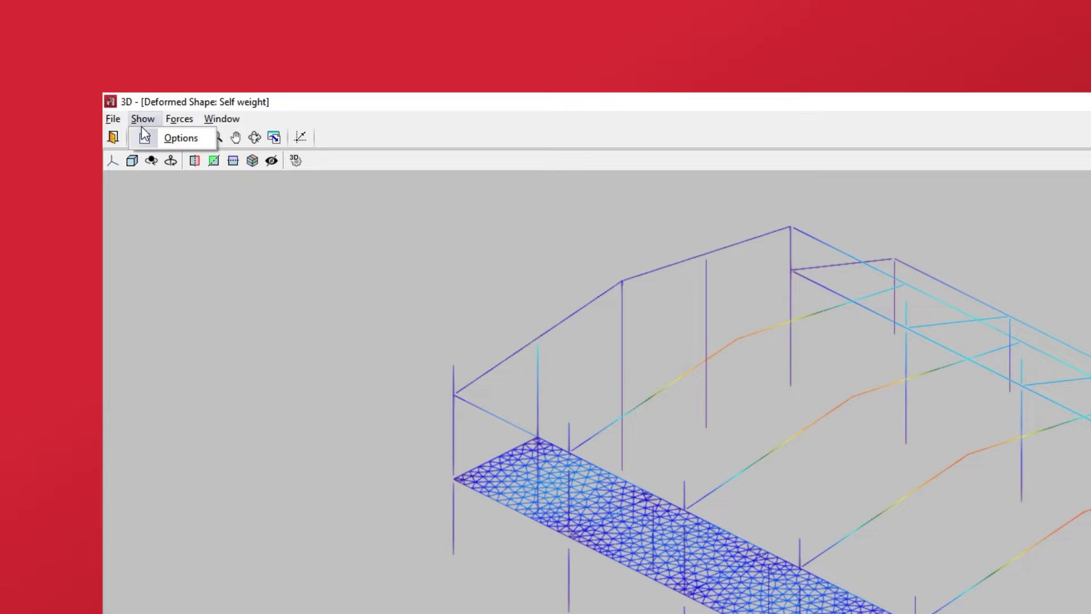
click(171, 138)
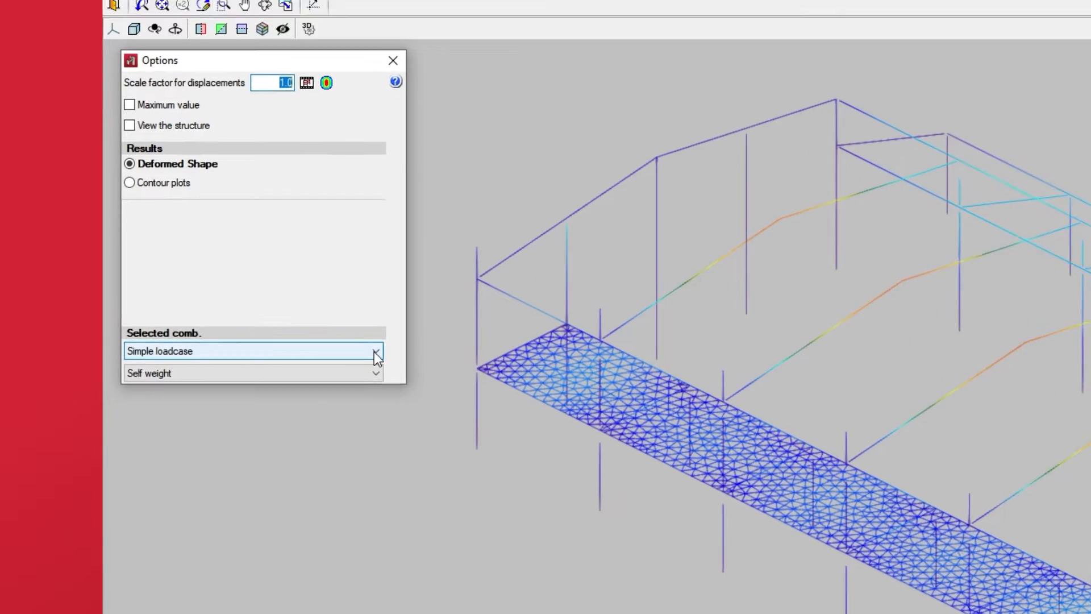
Review the combination types and loadcases, choosing Simple loadcase and Self weight for the displayed results
click(373, 351)
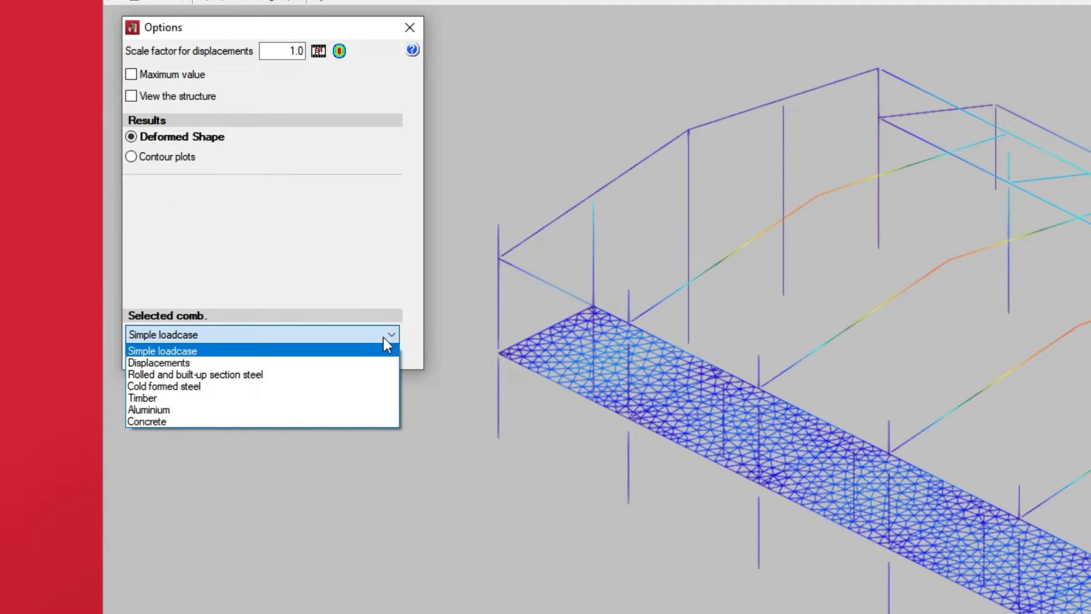
click(345, 351)
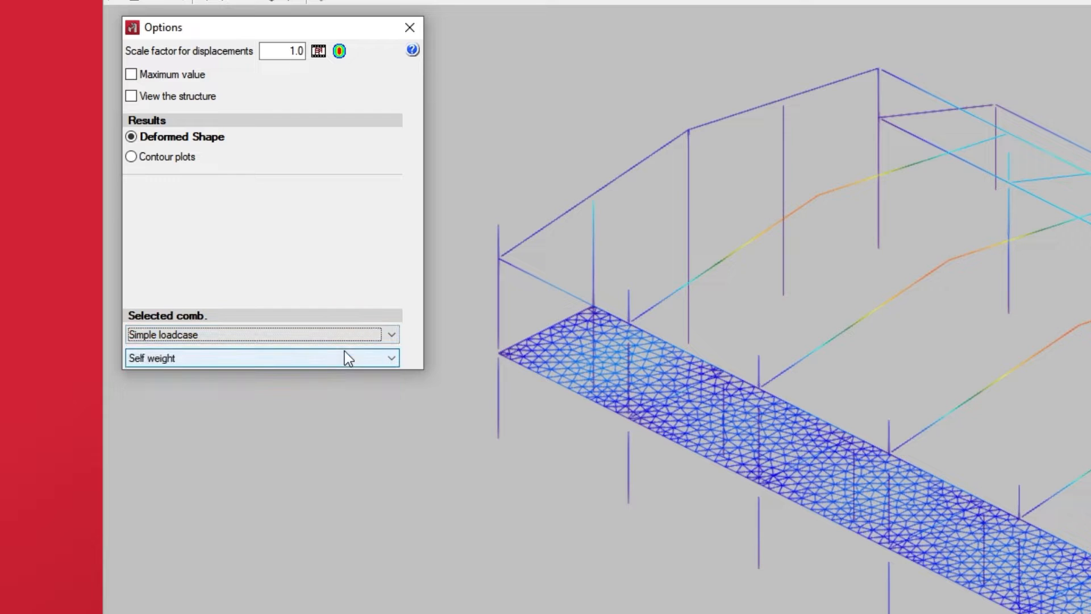
click(391, 359)
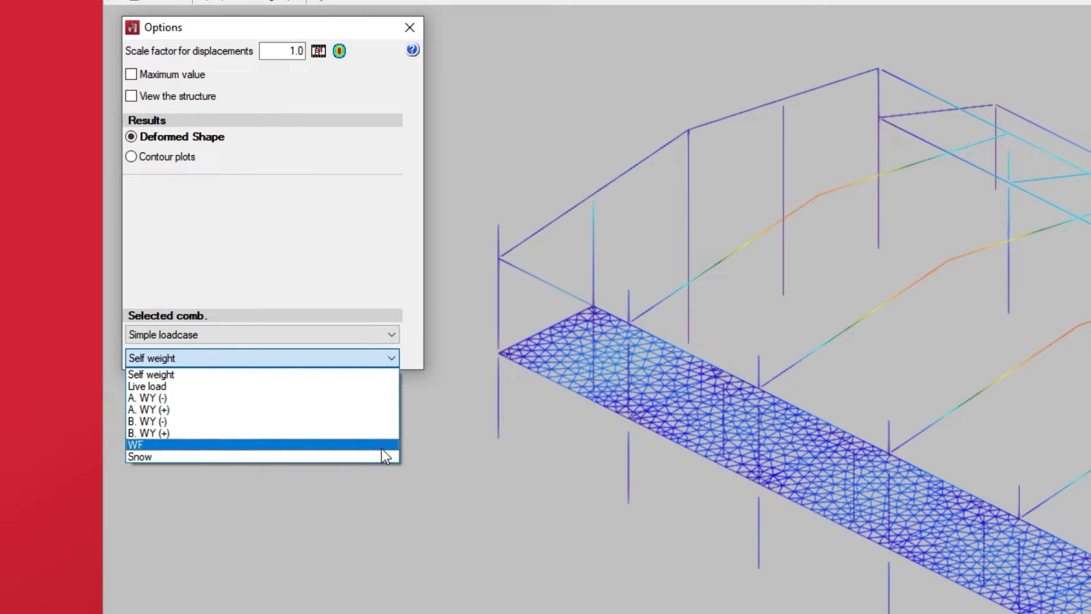
click(366, 377)
click(388, 335)
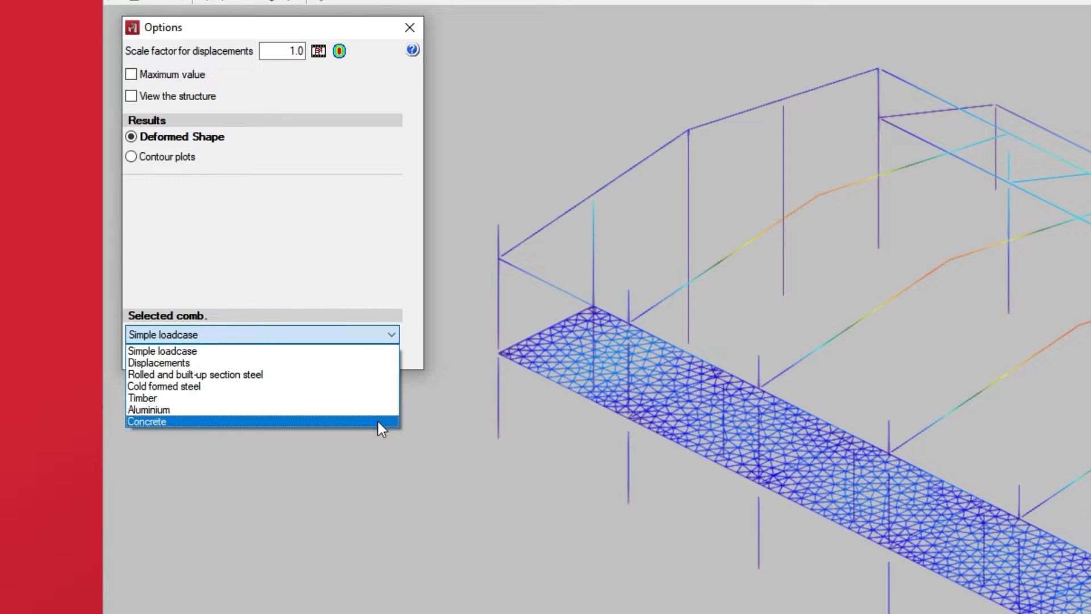
click(360, 350)
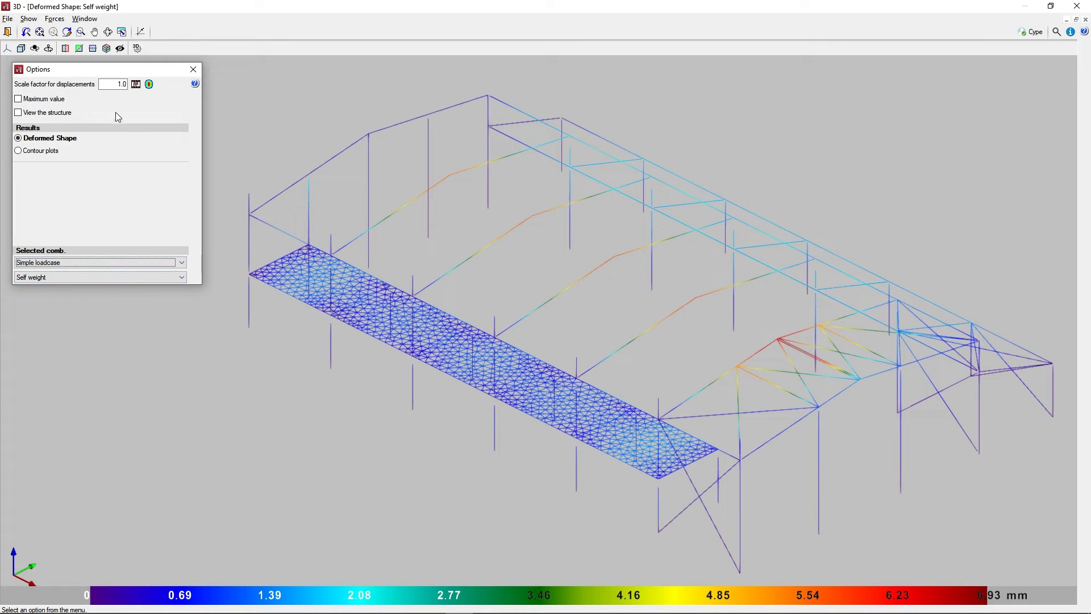
Set the scale factor for displacements to 100 and inspect the exaggerated deformed shape from a lower angle
click(112, 84)
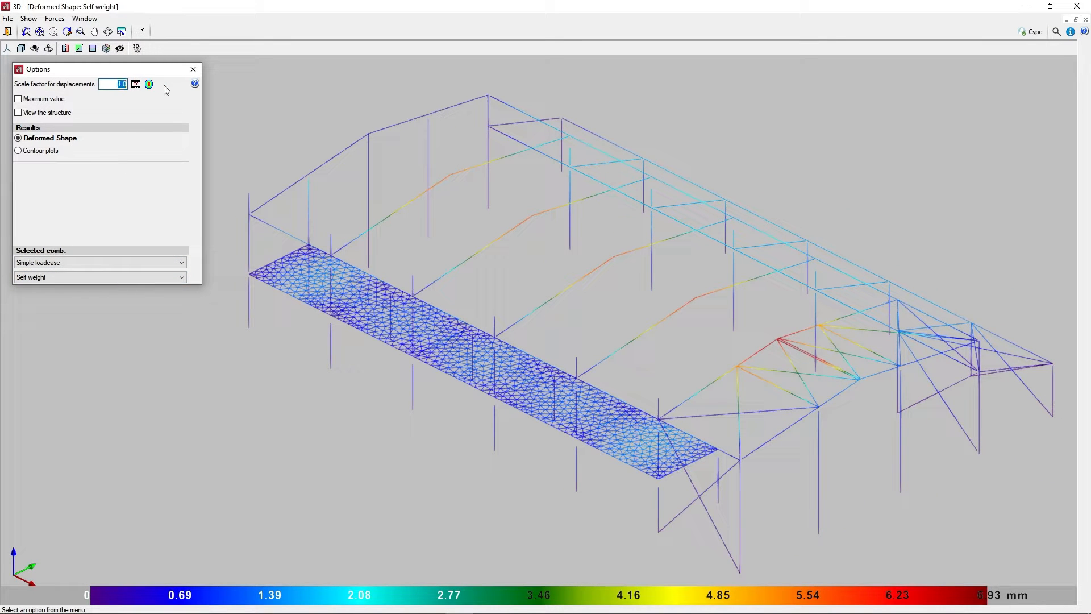
text(10)
key(Tab)
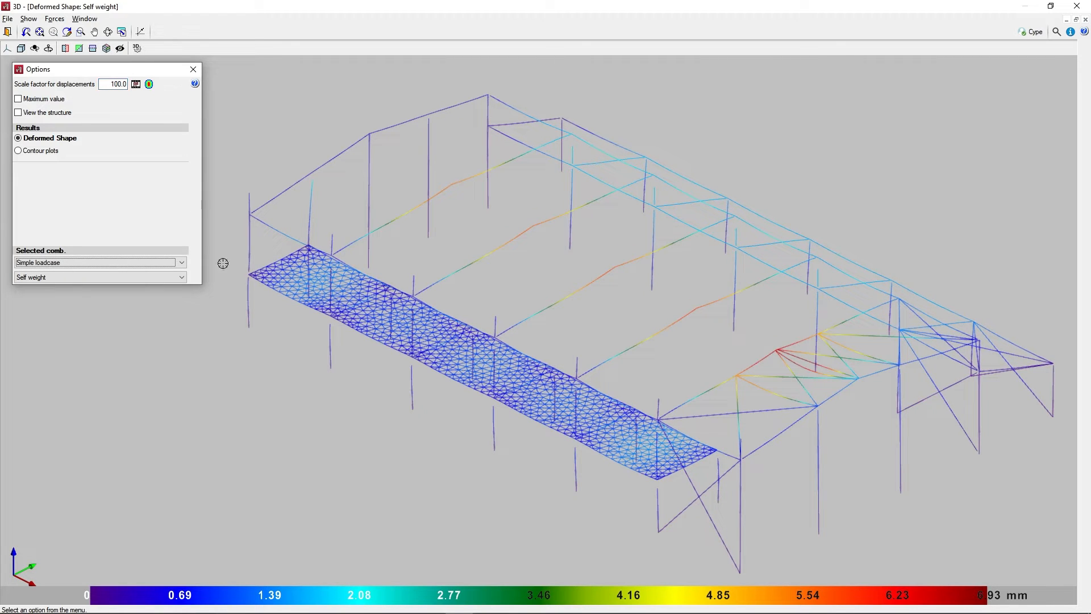
middle_drag(358, 409, 346, 389)
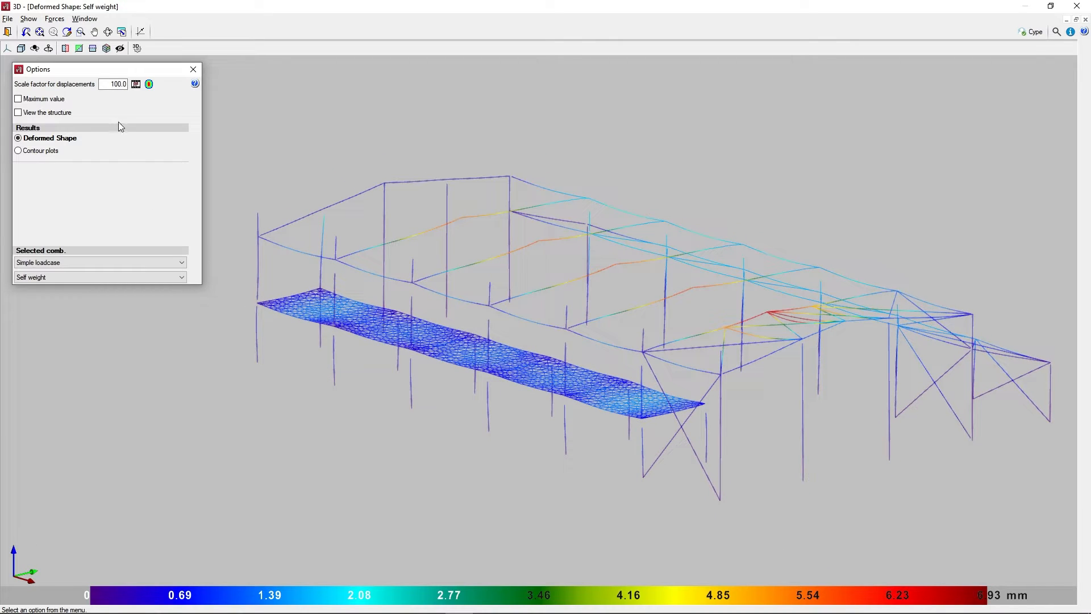
Set the scale factor for displacements to 200
double_click(113, 84)
text(200)
key(Tab)
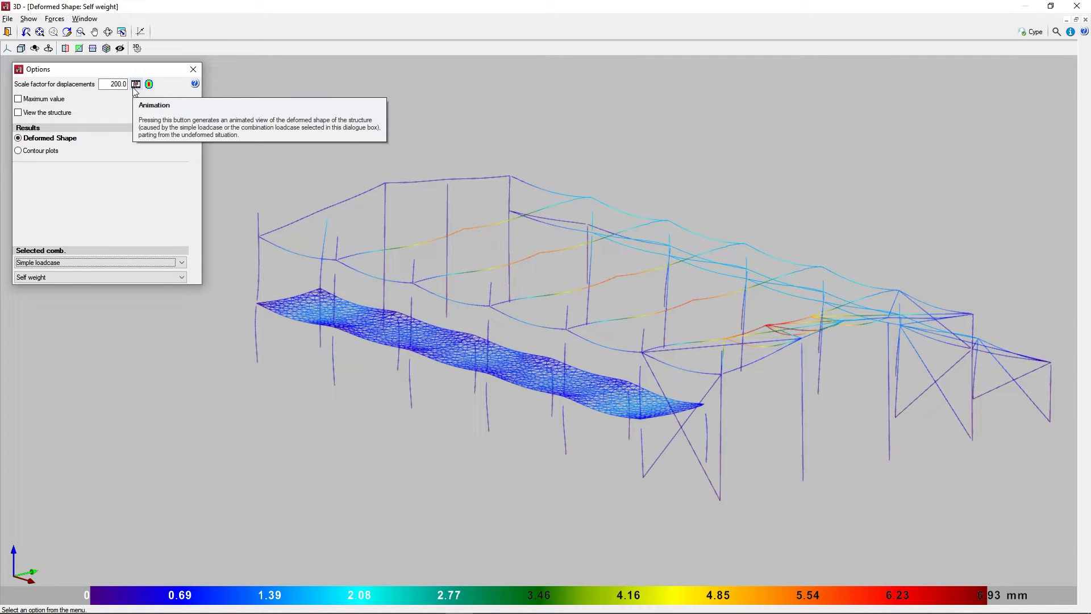
Play the animation of the structure's self-weight deformed shape, view it from a lower angle and close it
click(135, 85)
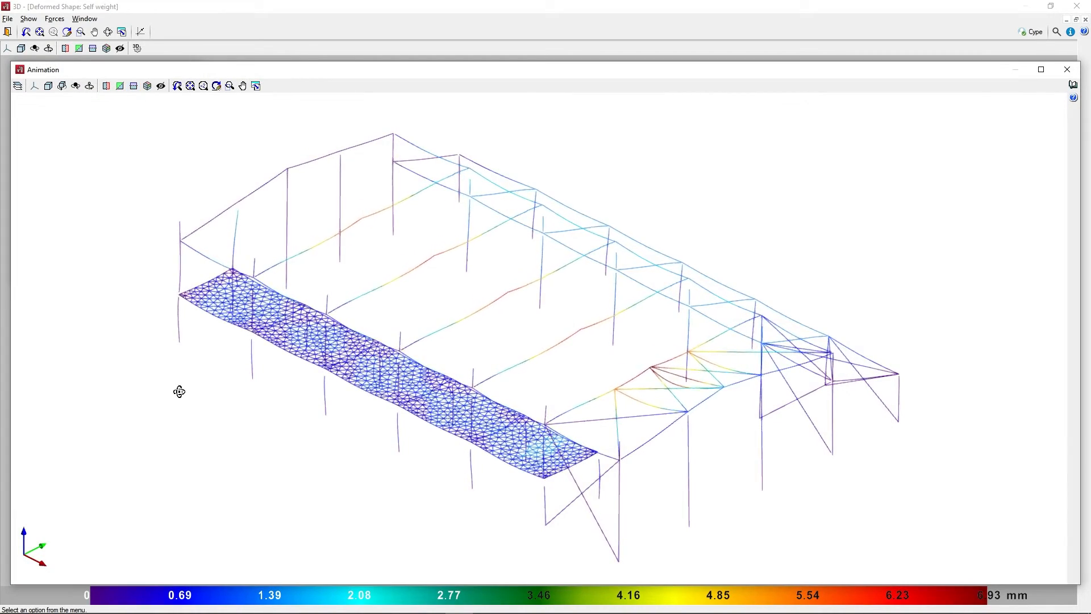
shift+middle_drag(178, 390, 176, 370)
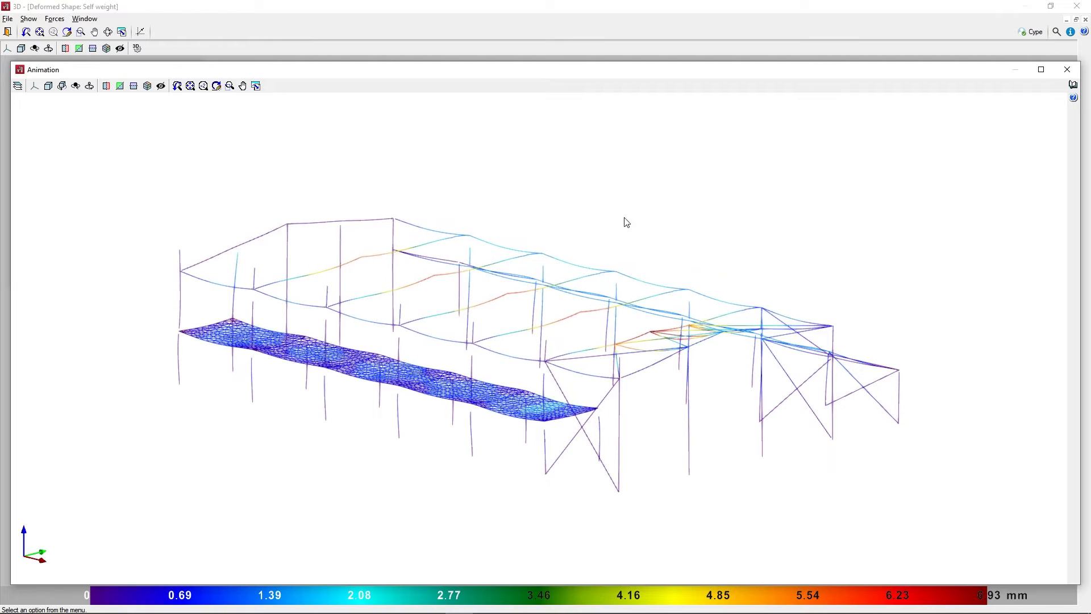
click(1073, 84)
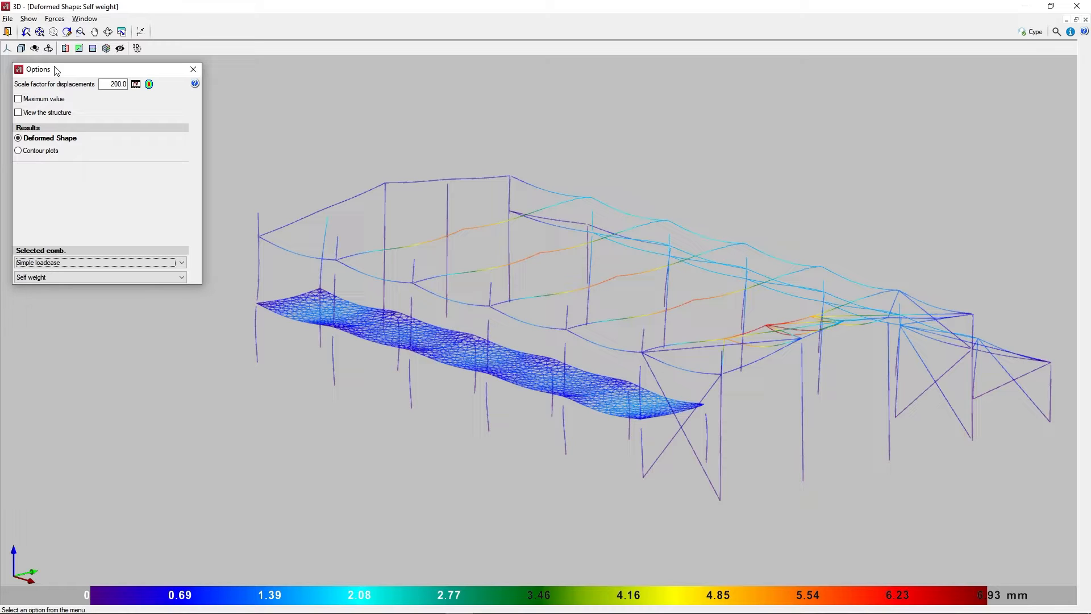
Change the contour plot colours to the stepped magenta-to-red range
click(149, 84)
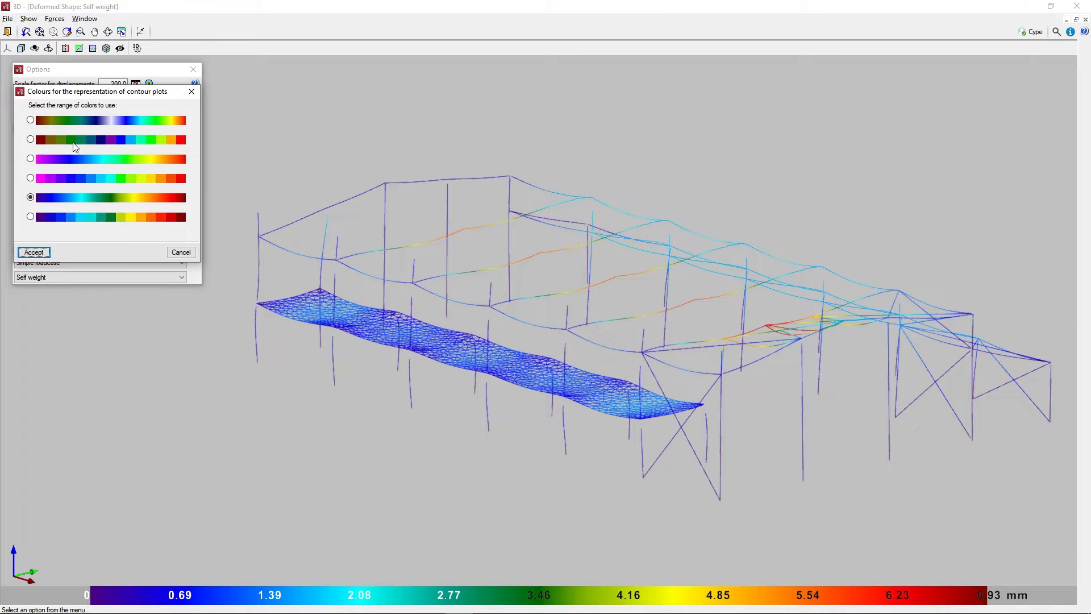
click(28, 177)
click(45, 252)
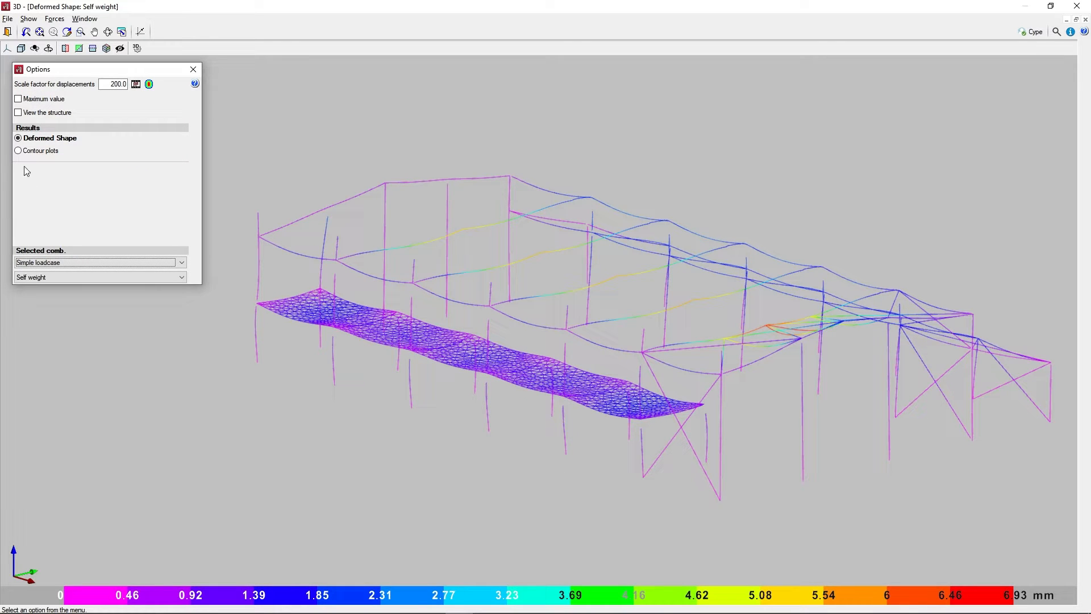
Enable the maximum value limit for the deformed shape colours and set it to 0.9 mm
click(18, 99)
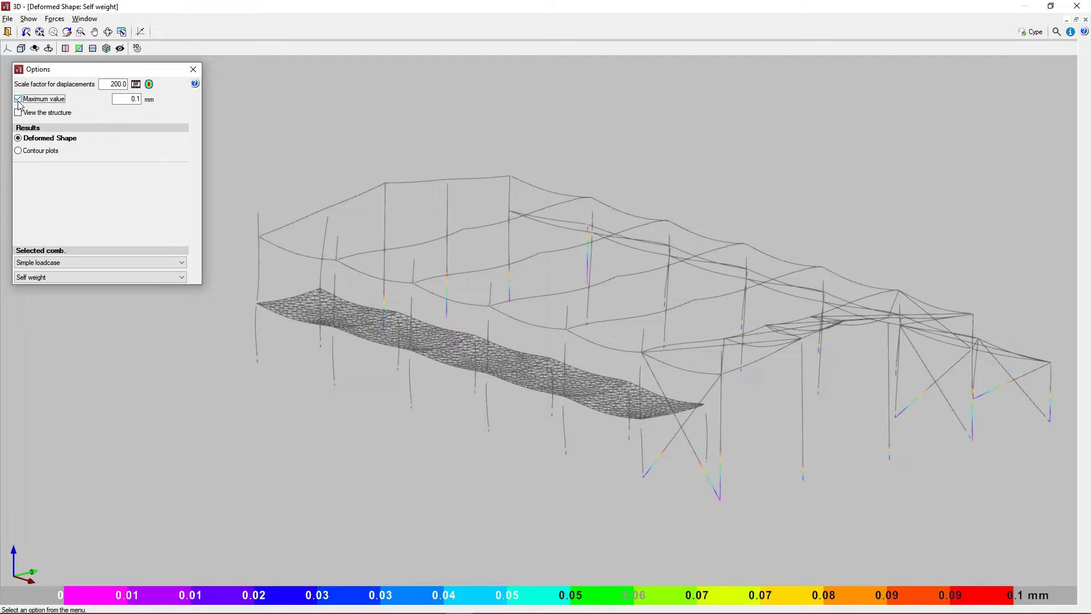
drag(123, 98, 145, 99)
text(0.9)
key(Return)
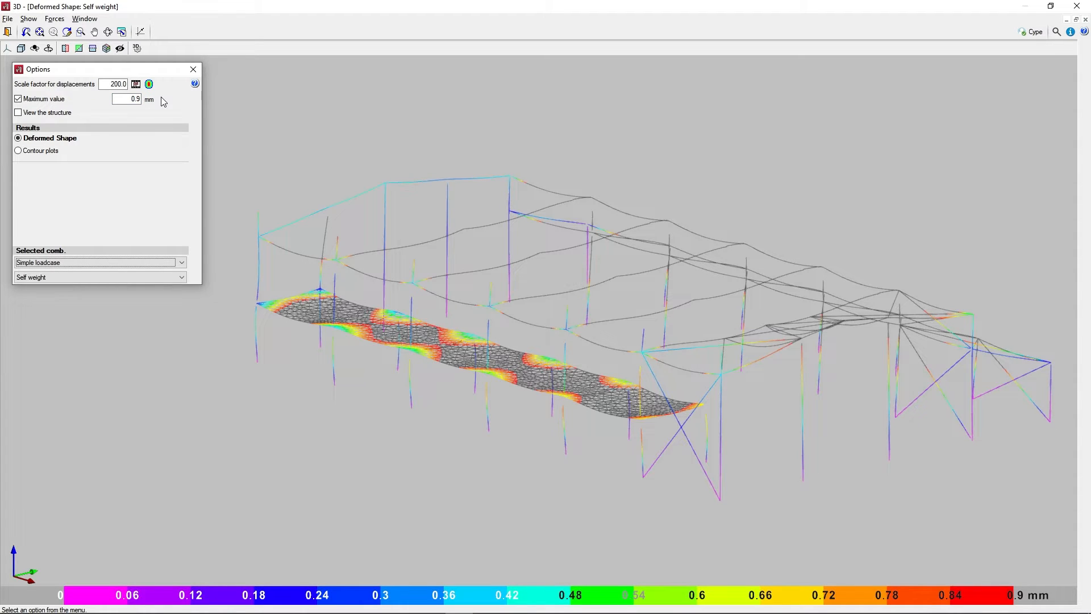
Set the maximum value limit to 1.2 mm and display the structure together with the deformed shape
drag(129, 100, 153, 95)
text(1.2)
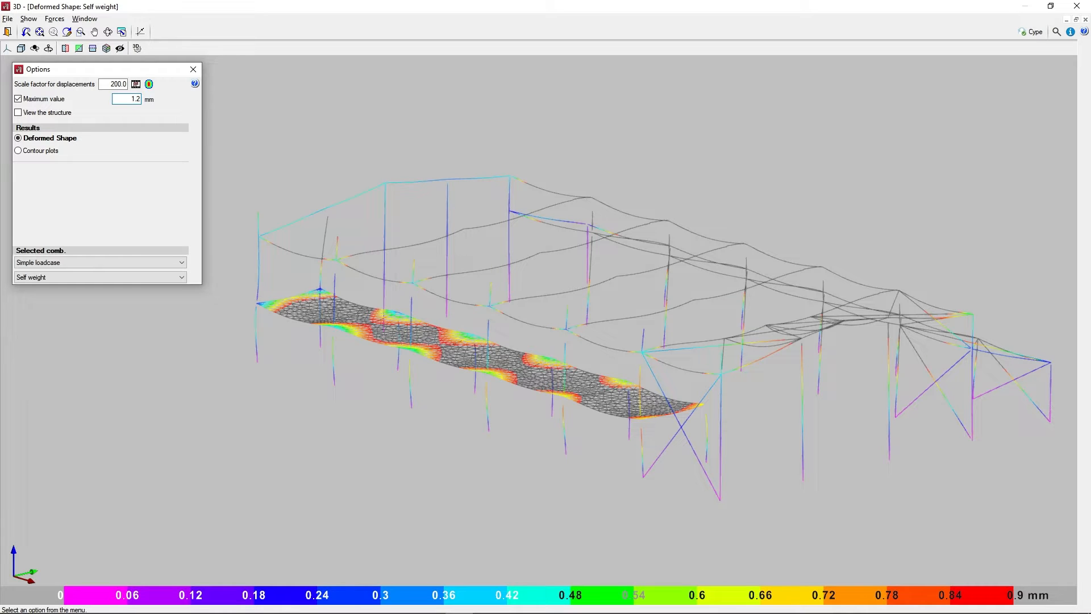
key(Tab)
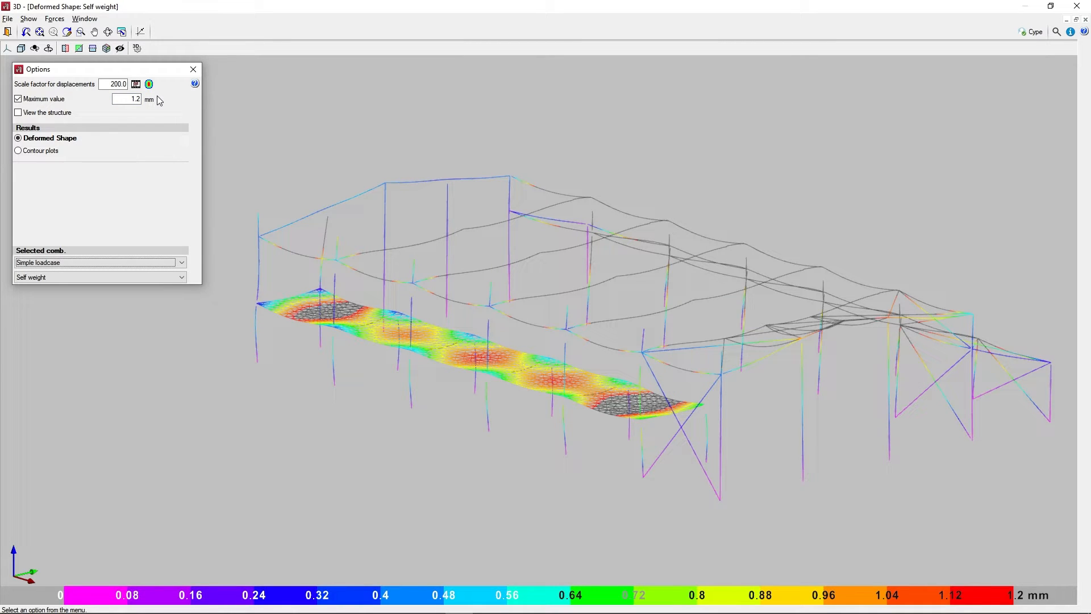
click(18, 113)
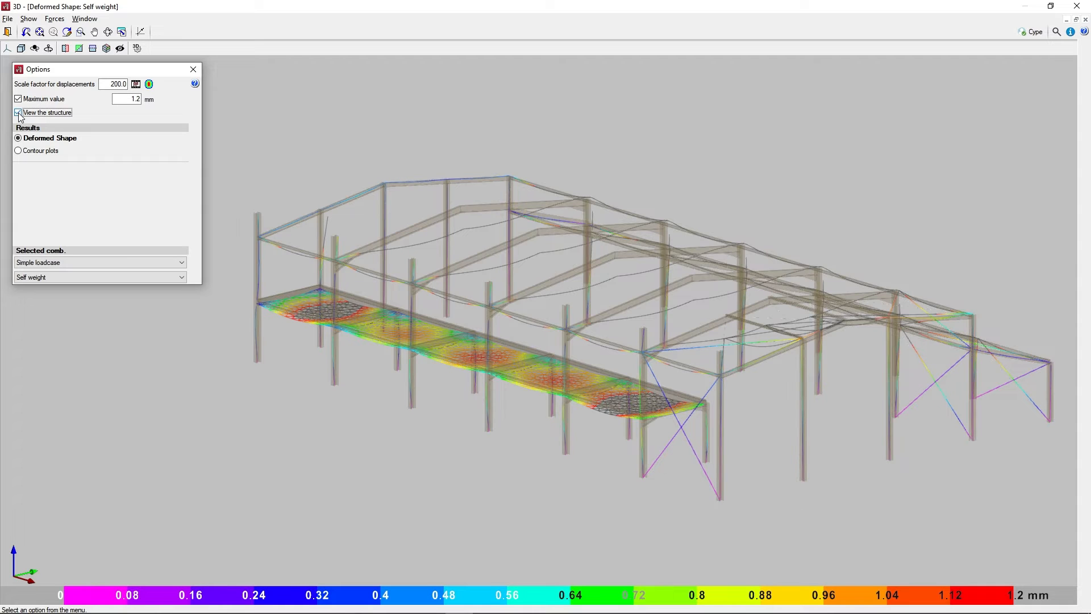
mouse_move(750, 431)
middle_down()
mouse_move(538, 435)
mouse_move(702, 426)
middle_up()
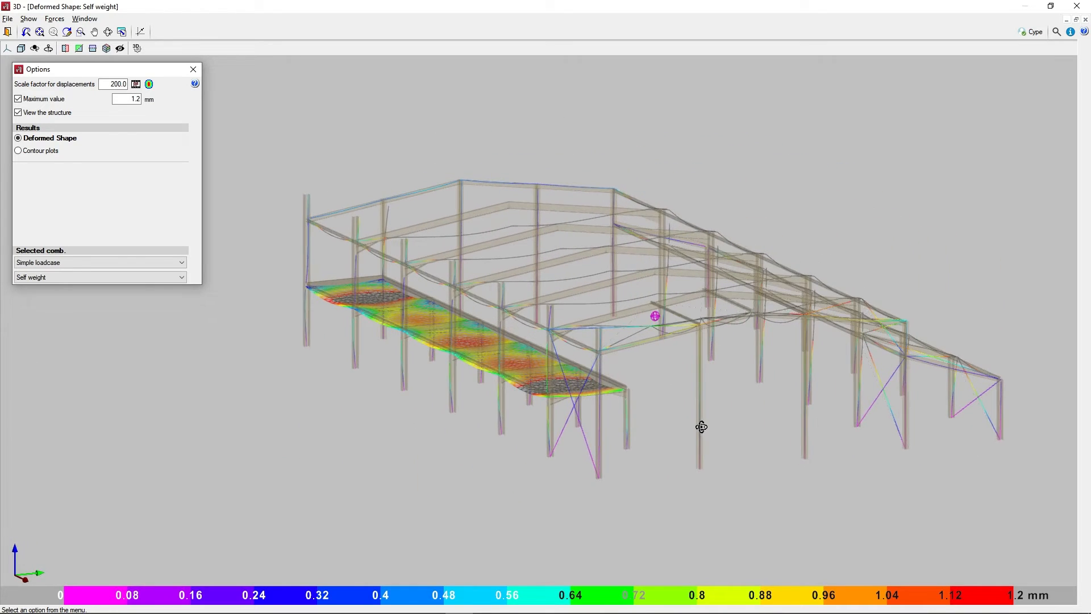
Compare contour plots with the deformed shape, then show the results as contour plots of total displacement
click(19, 151)
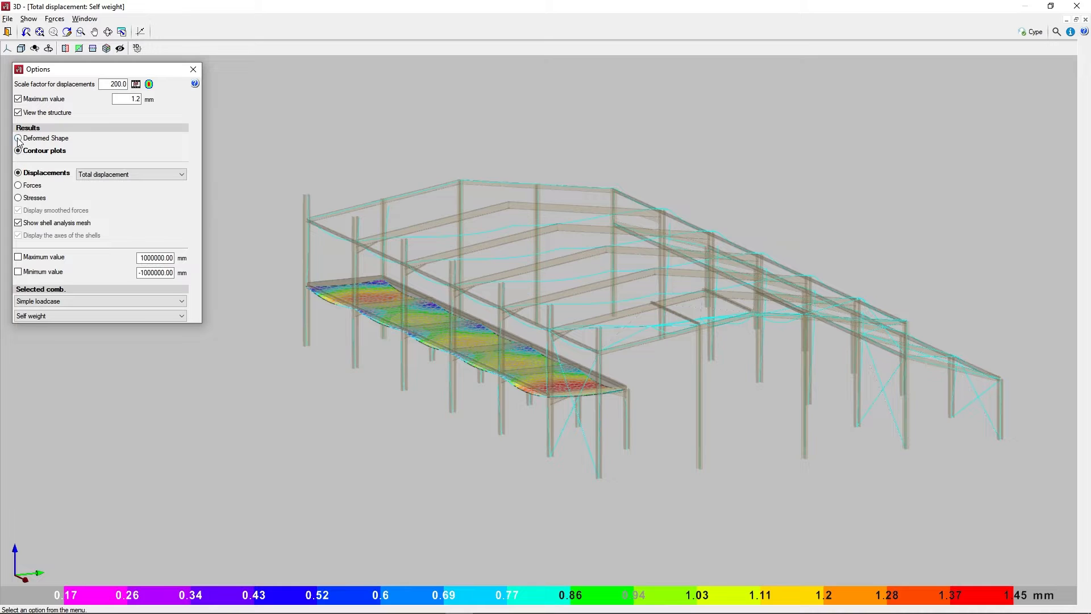
click(18, 138)
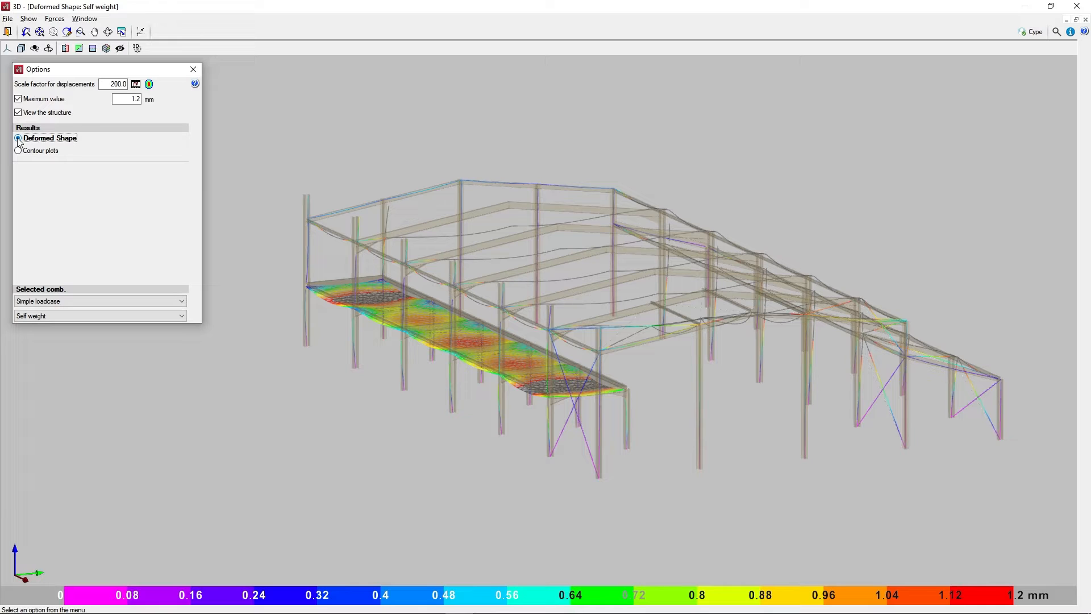
click(18, 151)
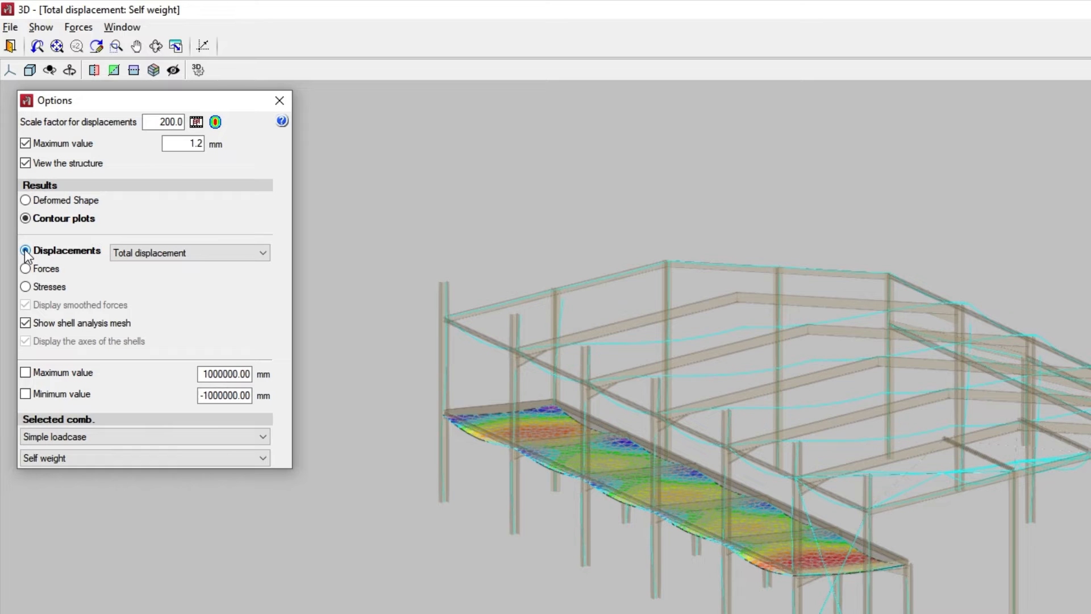
click(261, 252)
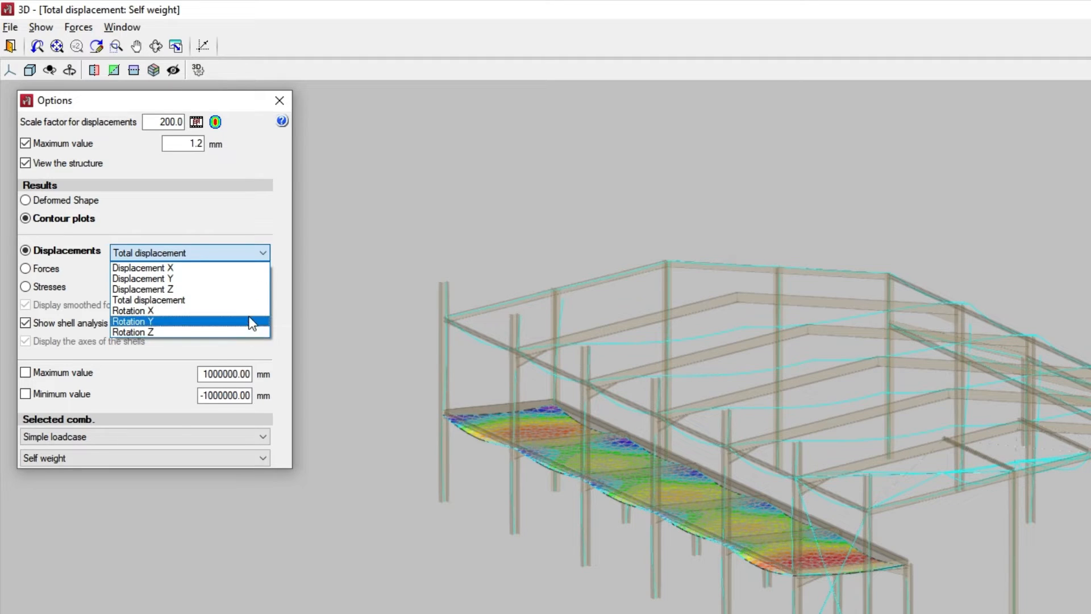
click(248, 300)
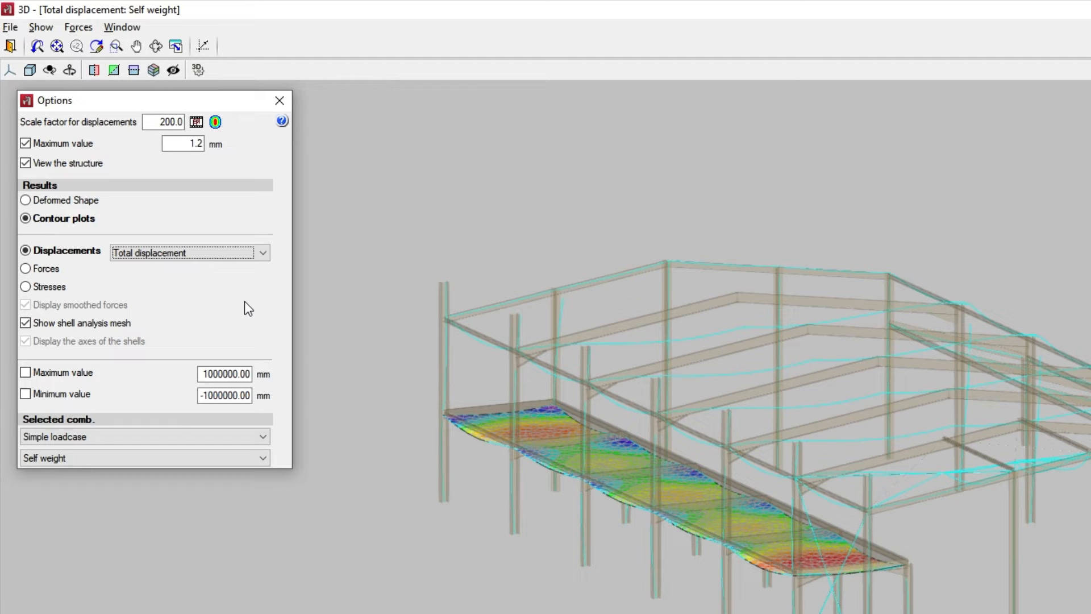
Switch the contour plots to forces and show Moment X on the shell
click(26, 269)
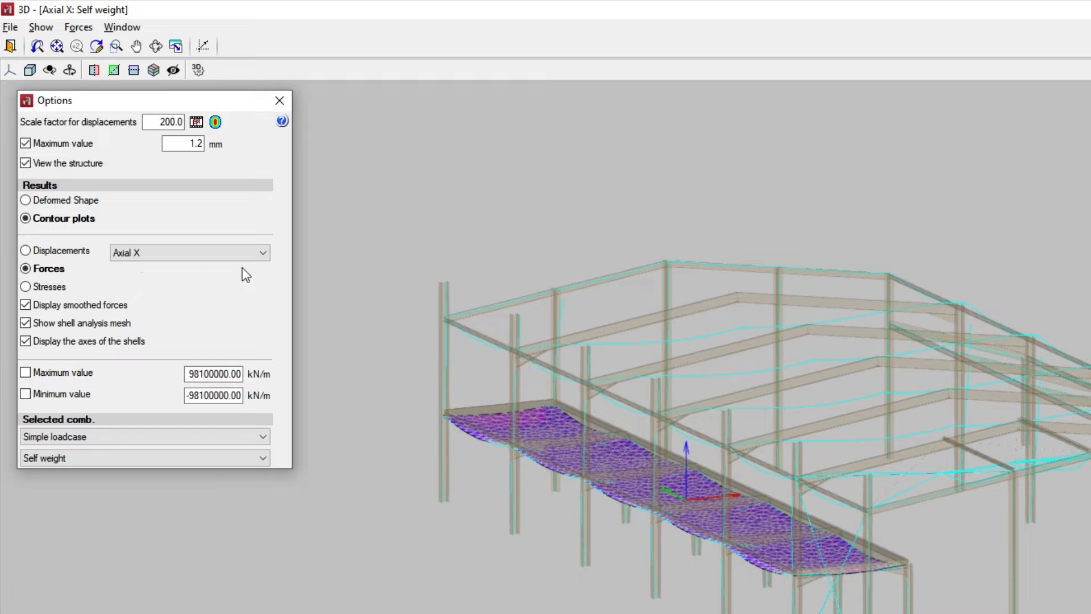
click(261, 255)
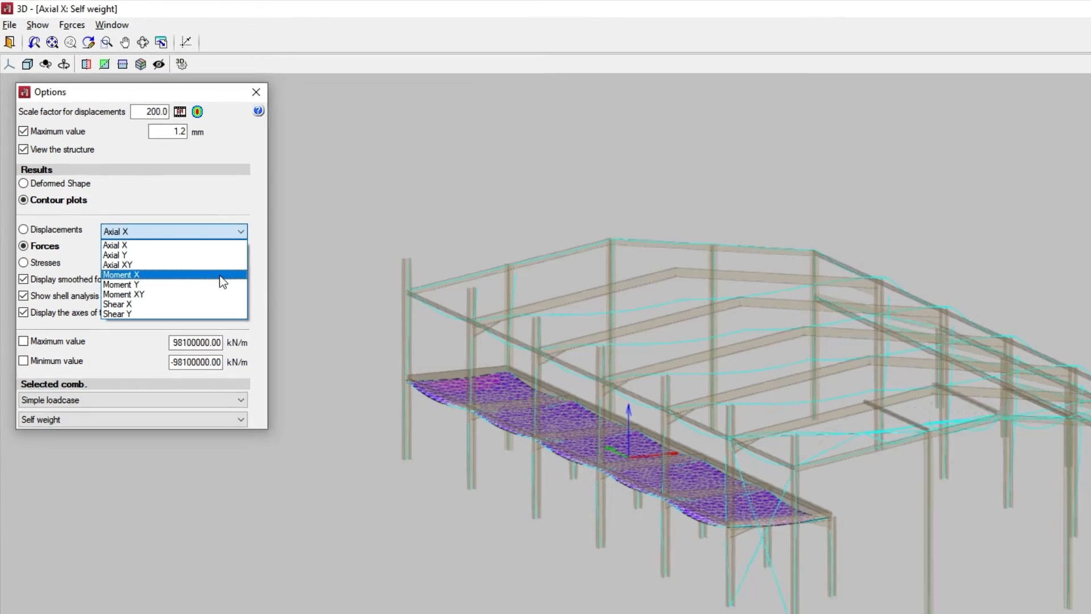
click(238, 300)
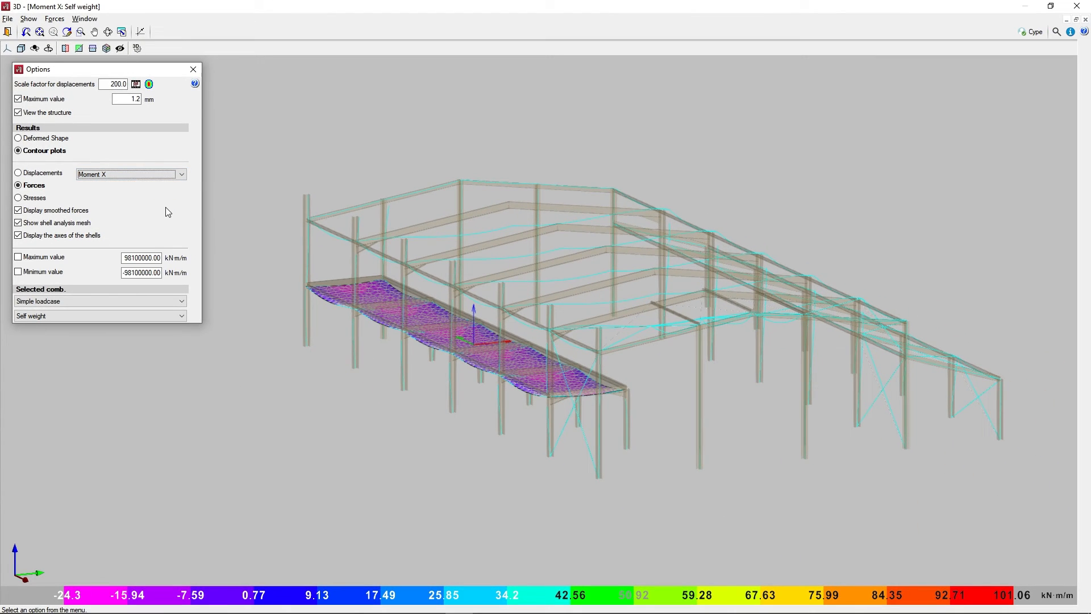
middle_drag(248, 295, 296, 312)
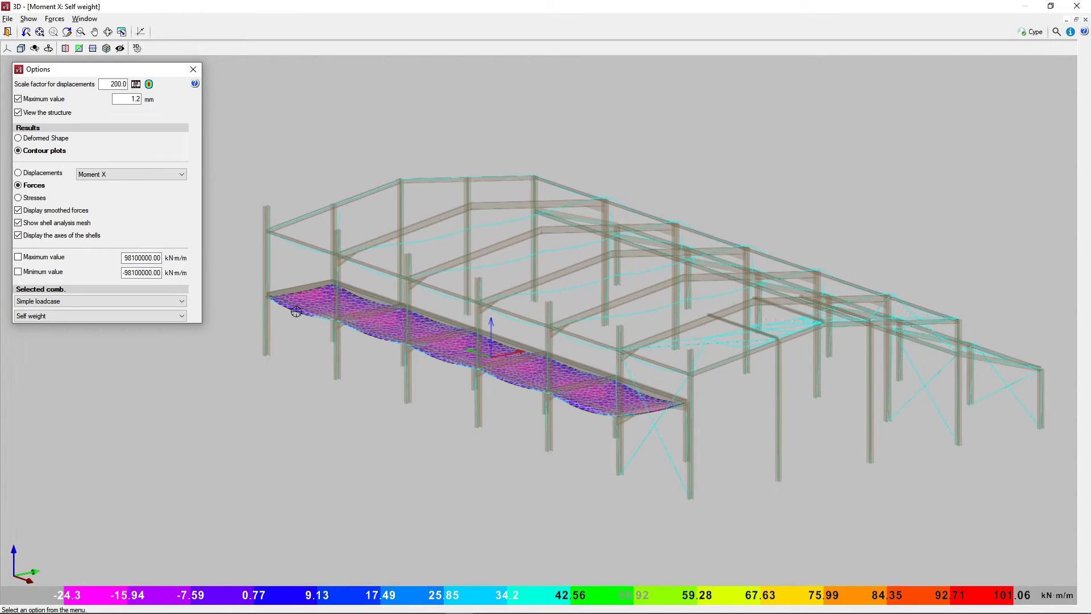
Switch the contour plots to stresses and show the maximum bearing pressure as the absolute maximum of both surfaces
scroll(296, 312, up, 3)
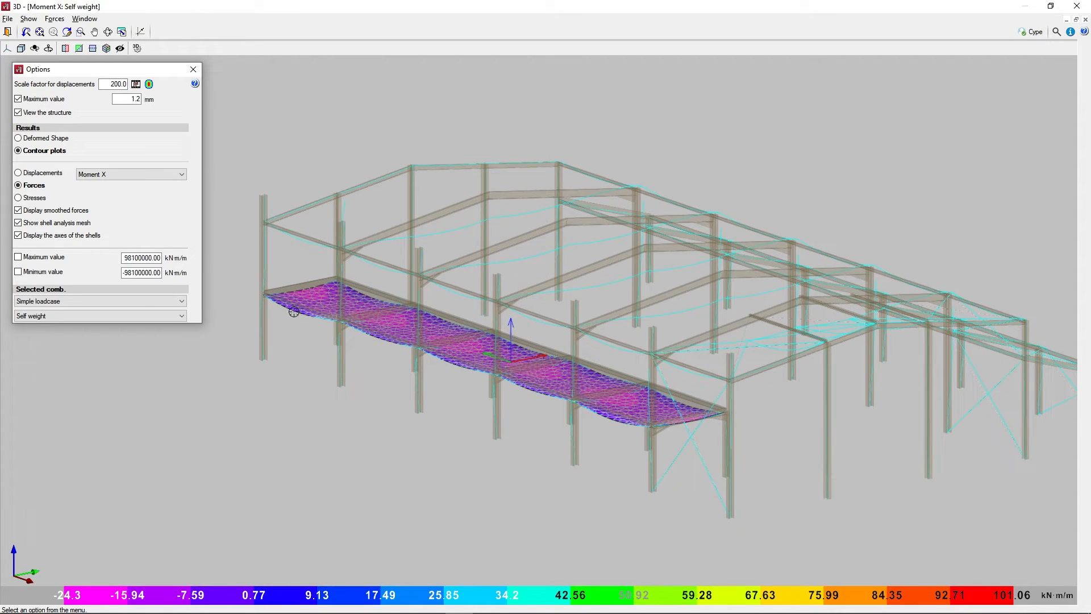
click(18, 198)
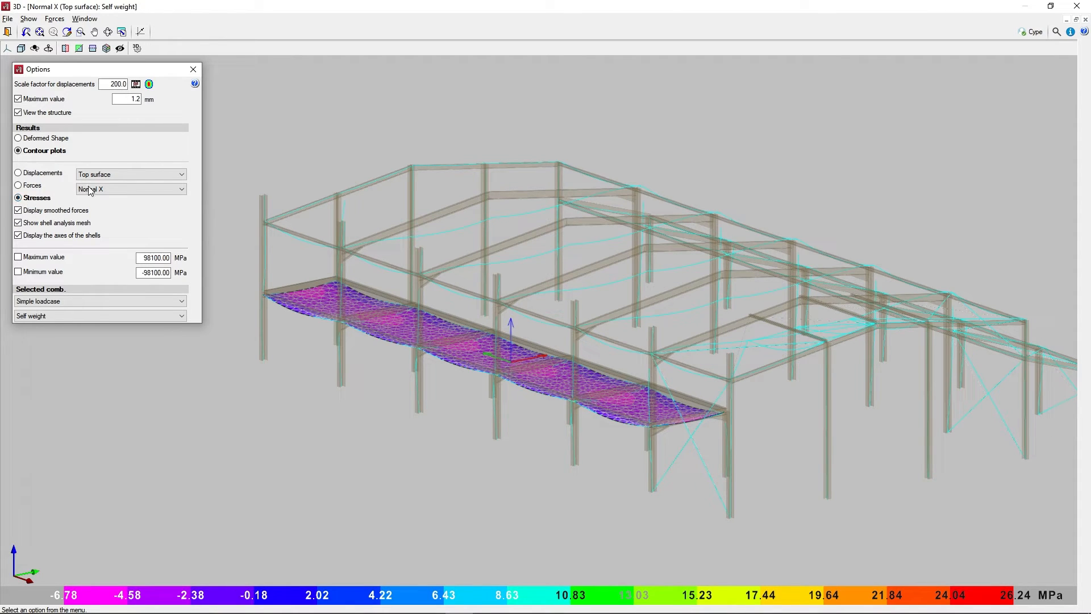
click(182, 175)
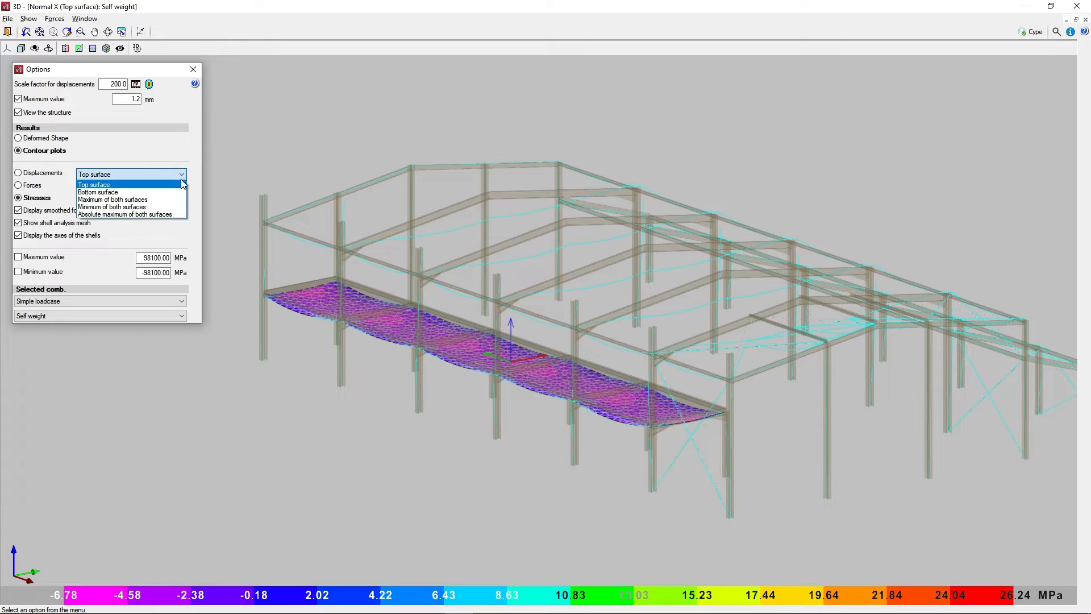
click(179, 215)
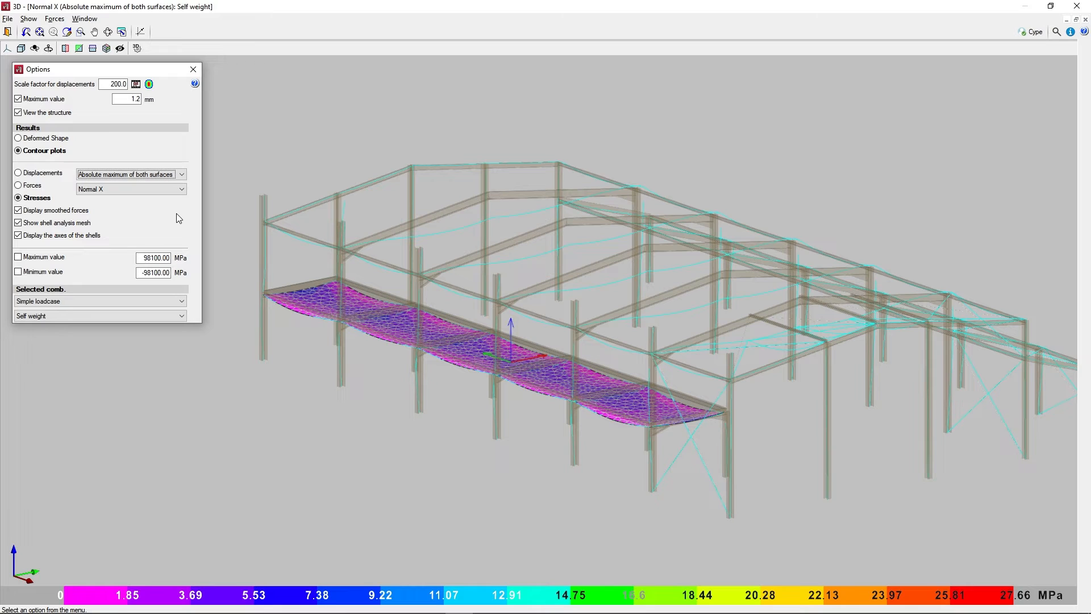
click(181, 189)
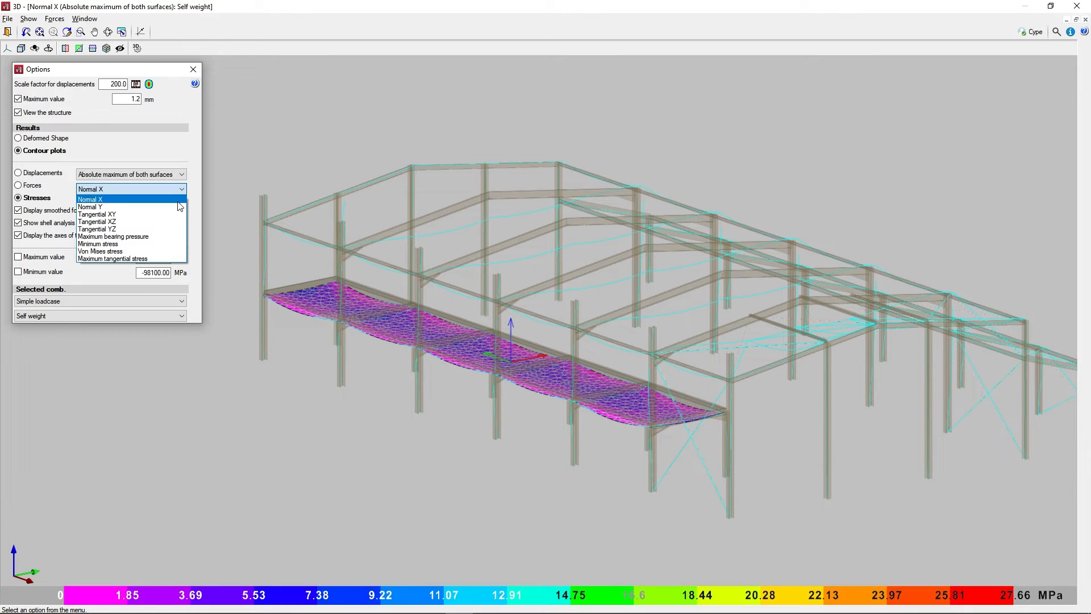
click(165, 236)
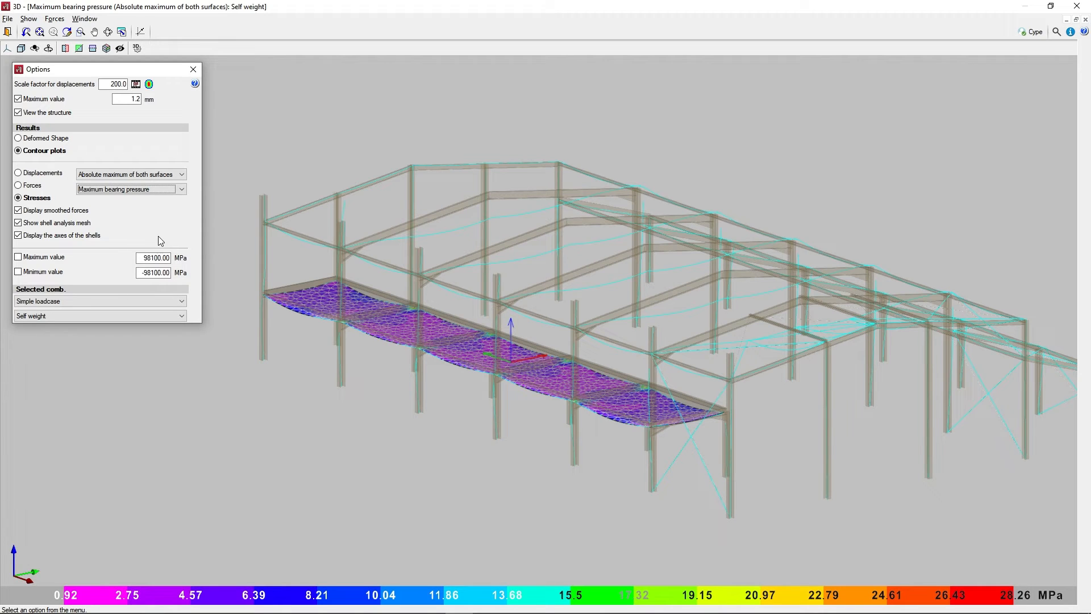
Switch smoothed forces, the shell analysis mesh and the shell axes off and back on to compare the display
click(19, 210)
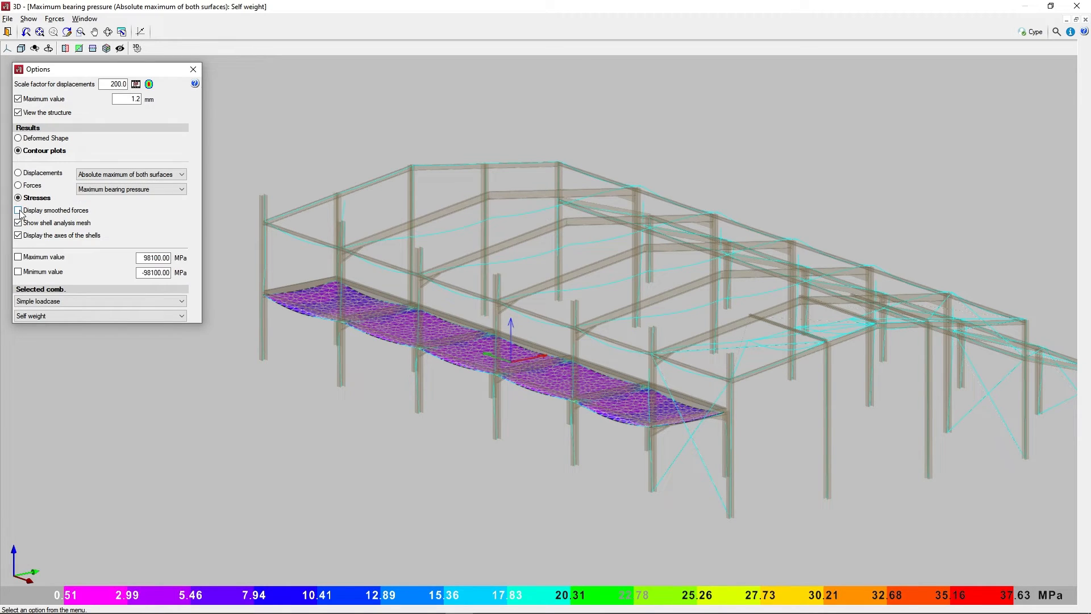
click(19, 210)
click(18, 223)
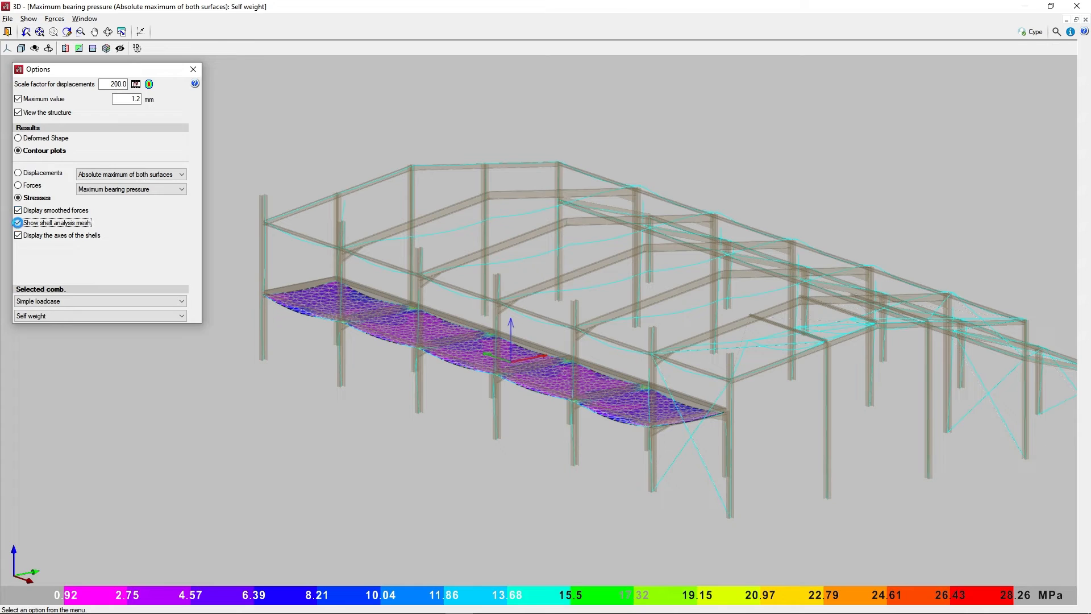
click(18, 223)
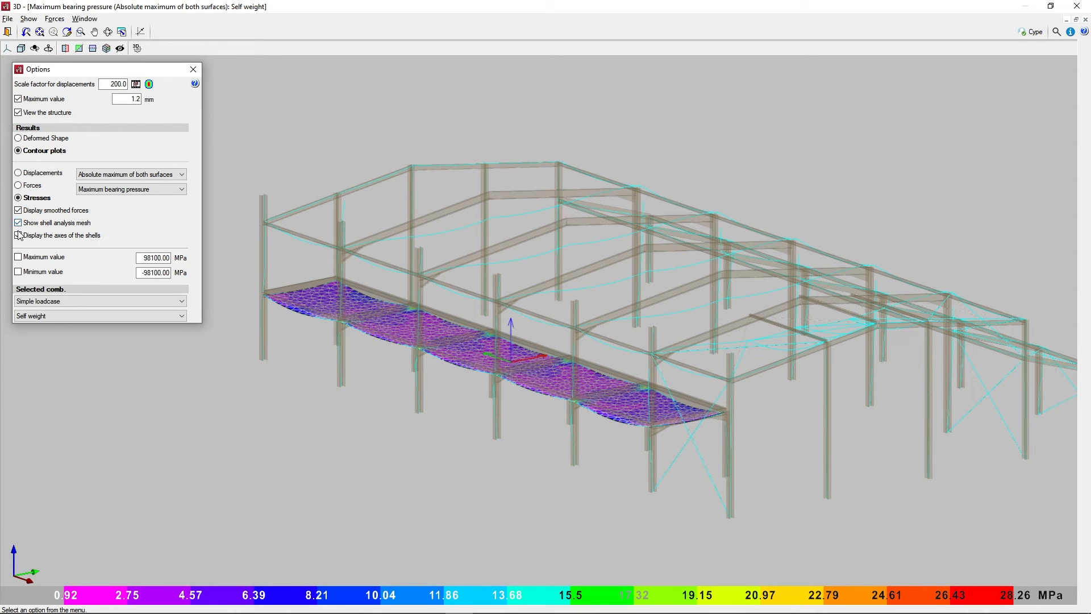
click(18, 235)
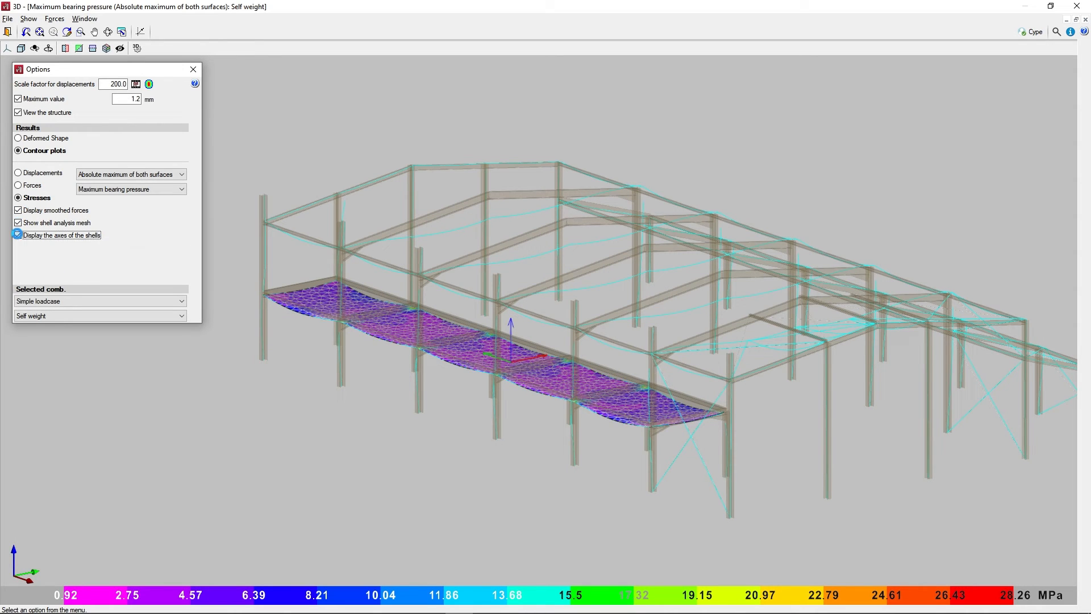
click(18, 235)
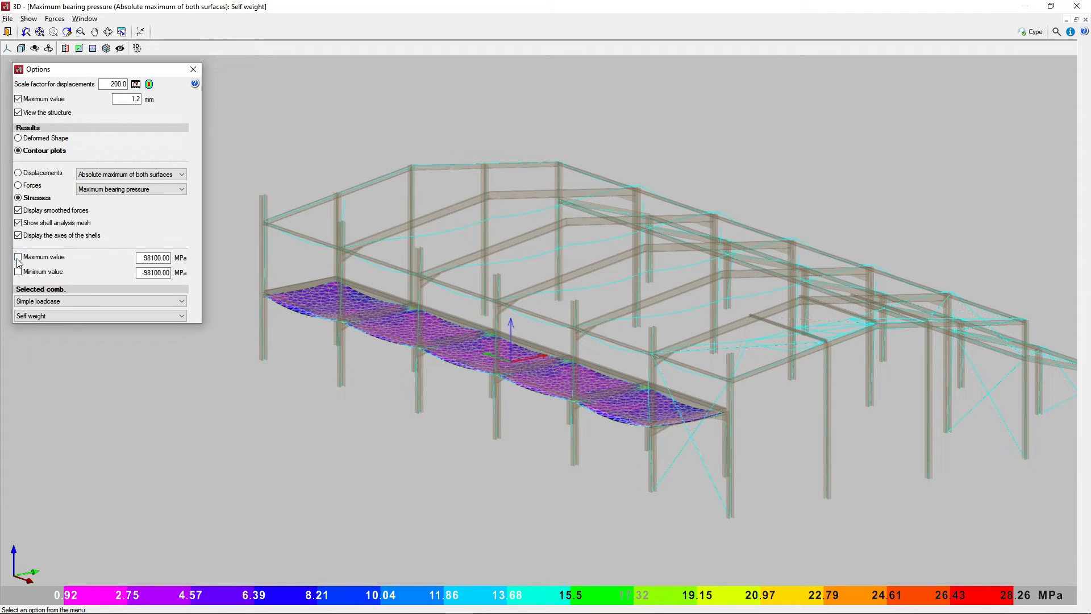
Limit the stress contour plot to a maximum of 4.5 MPa and a minimum of 1.5 MPa
click(18, 257)
click(18, 272)
double_click(154, 257)
text(4.5)
key(Tab)
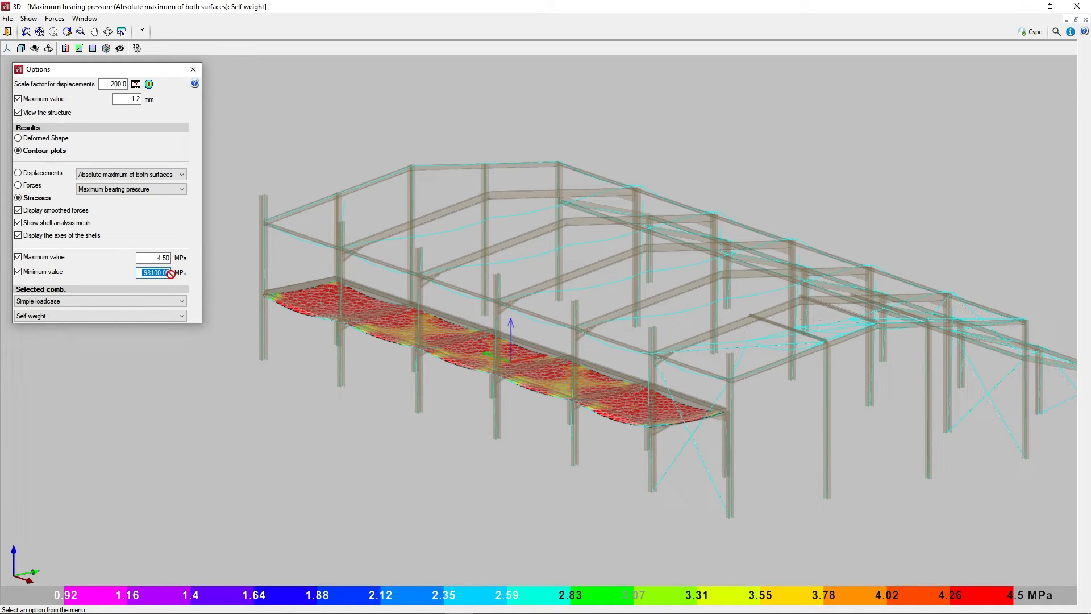
text(1.5)
key(Return)
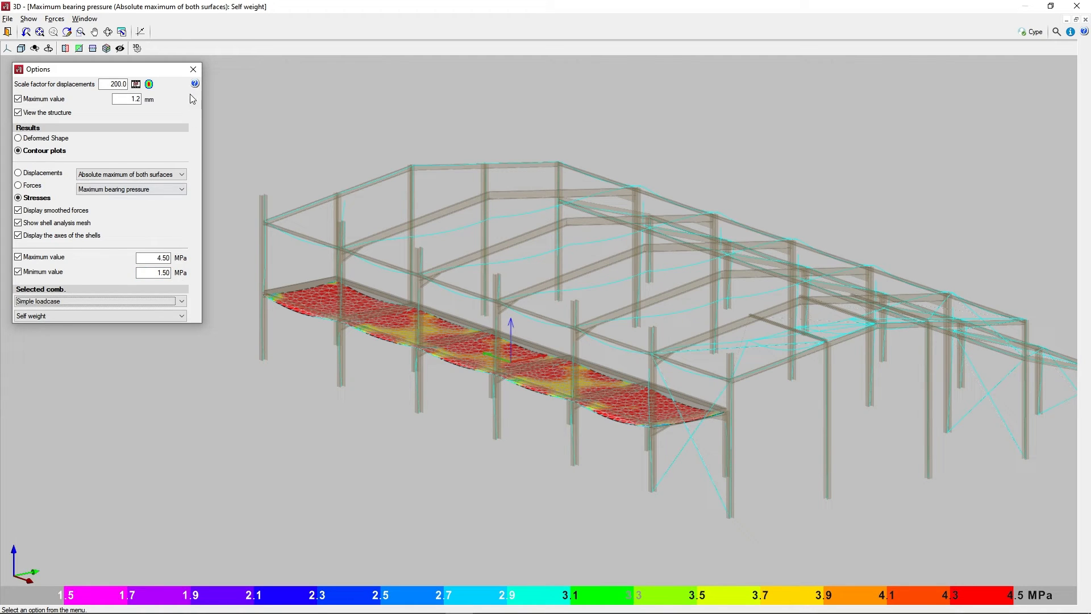
Close the display options and start the Consult command for the forces
click(191, 70)
click(56, 19)
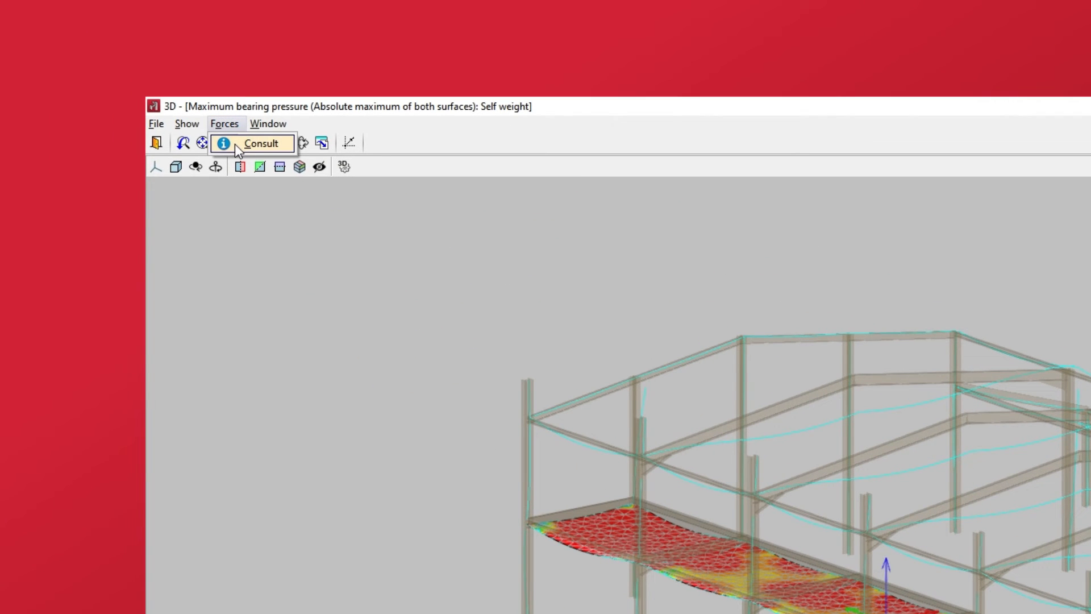
click(236, 144)
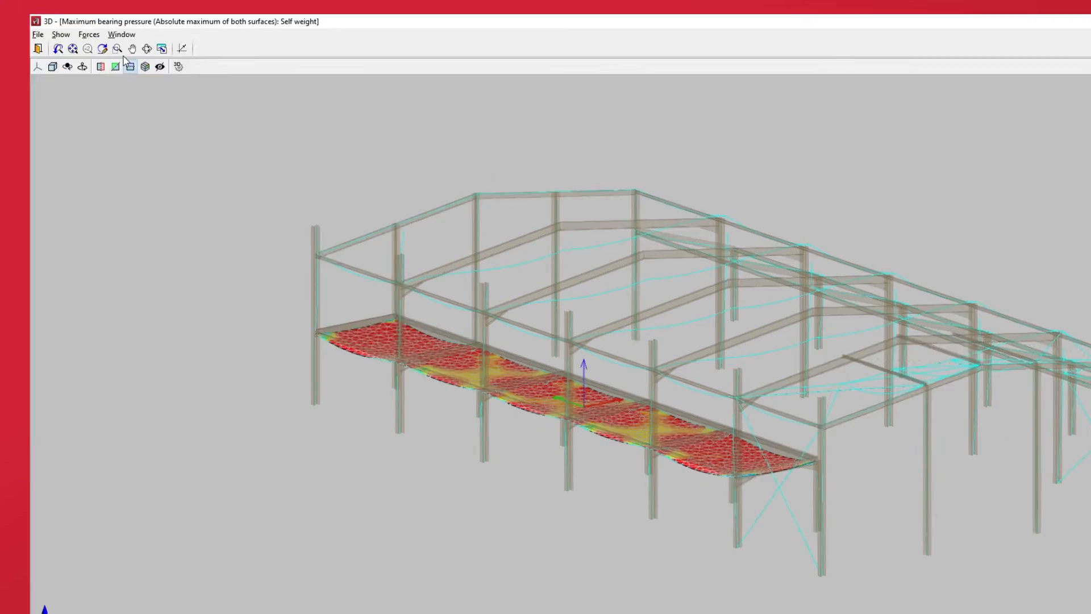
Open a new results window and set it to show the deformed shape
click(83, 20)
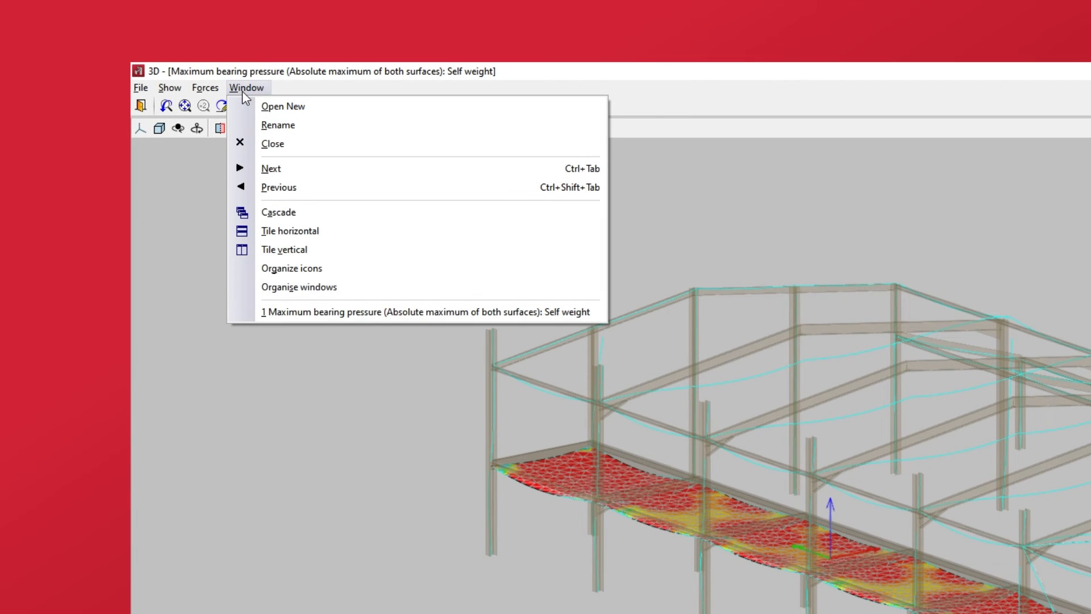
click(272, 107)
click(170, 87)
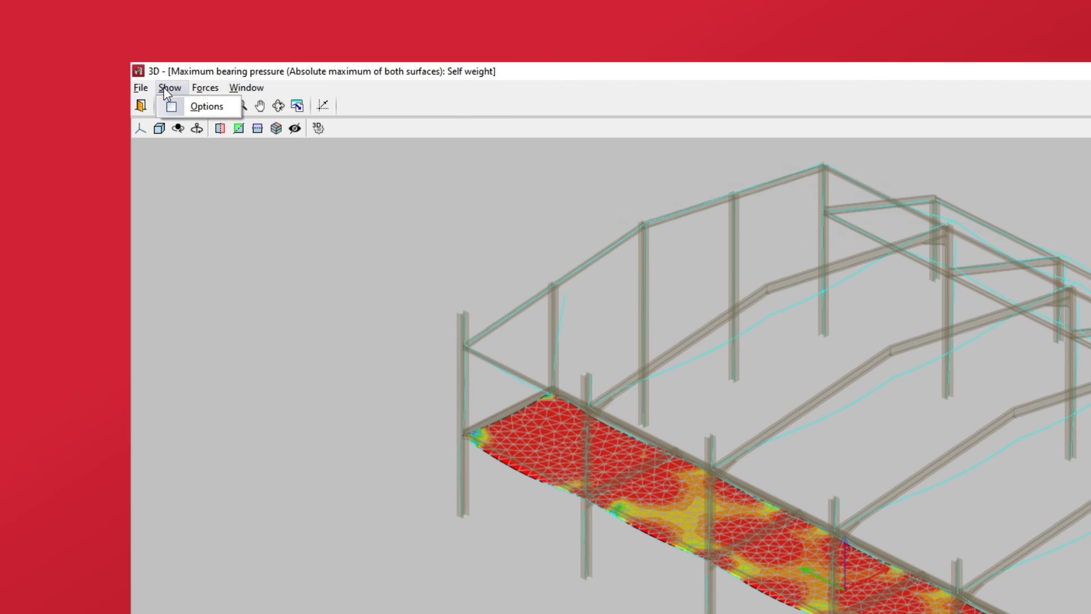
click(202, 105)
click(155, 251)
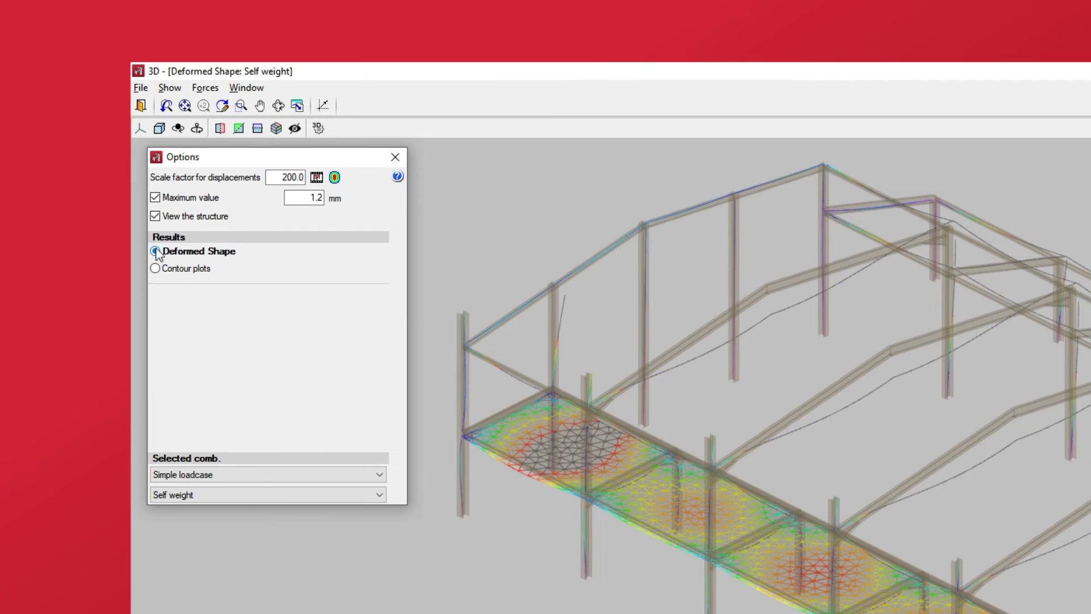
Hide the undeformed structure, remove the maximum value limit and set the displacement scale factor to 5.0
click(156, 216)
click(155, 197)
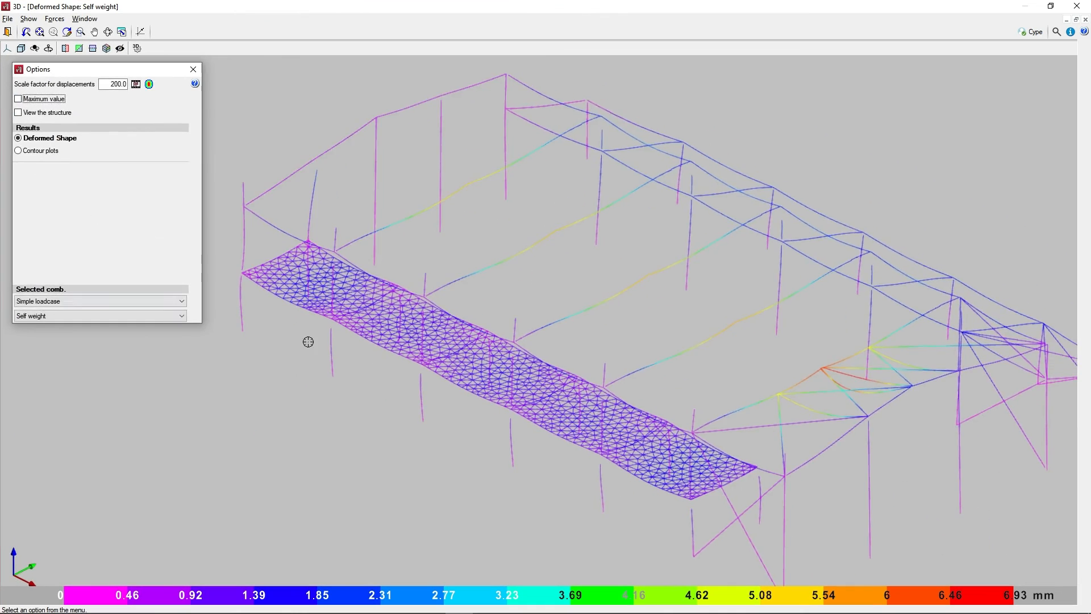
shift+middle_drag(308, 341, 387, 345)
drag(108, 84, 133, 85)
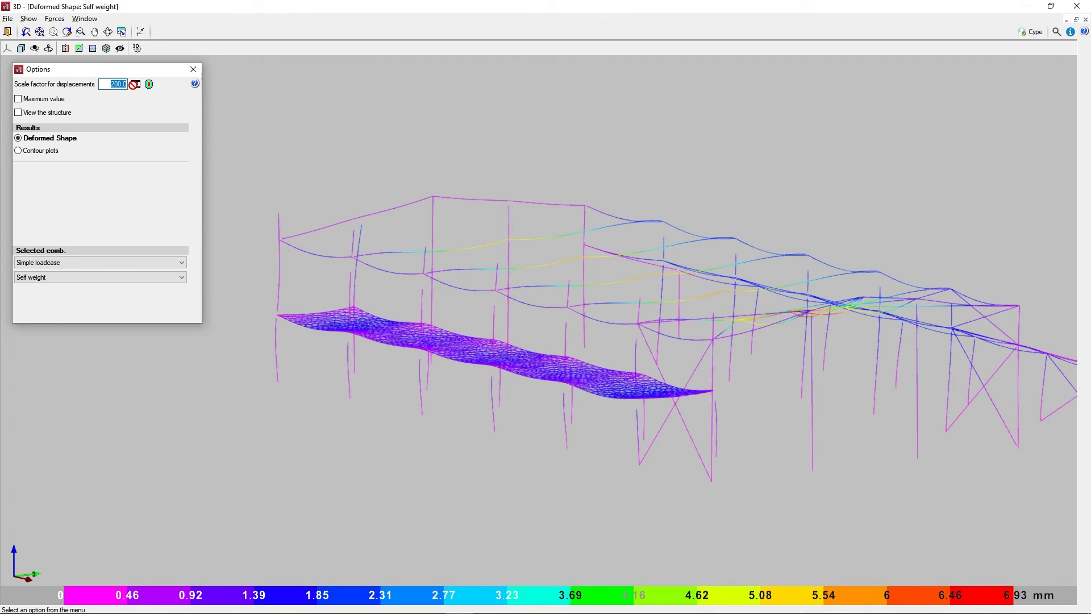
click(136, 85)
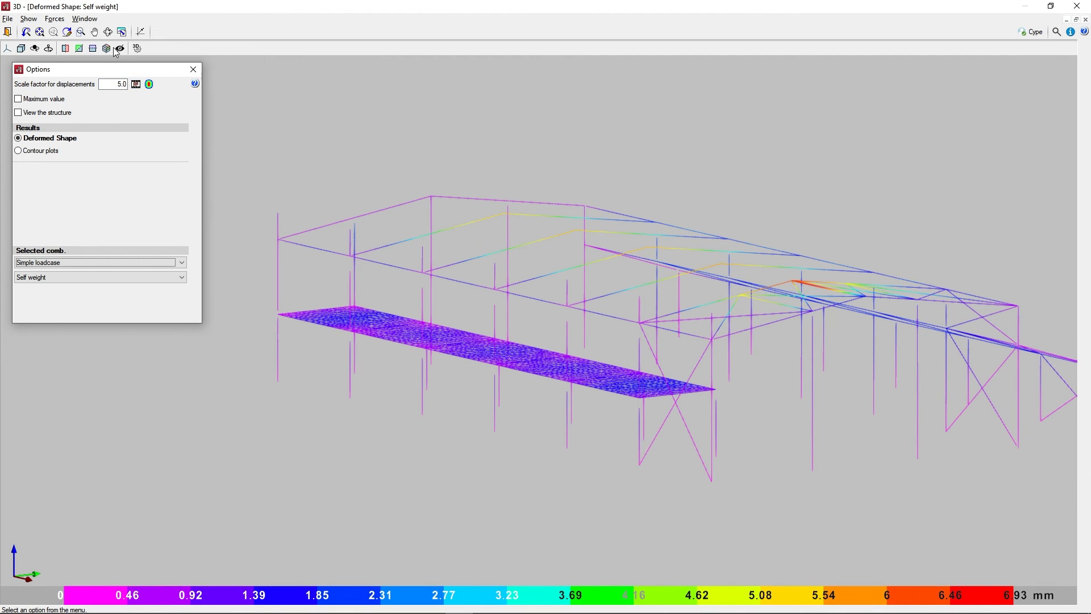
Tile the two results windows vertically and close the display options
click(85, 19)
click(87, 138)
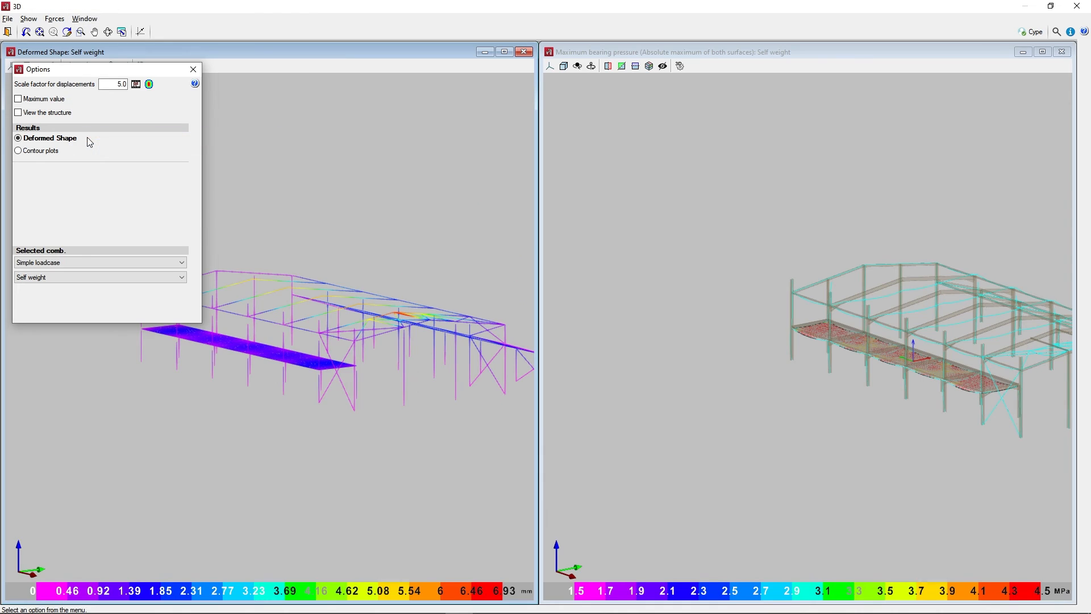
click(188, 72)
Examine the deformed shape and the bearing pressure plot in the tiled windows from different angles, and return to the structure model
middle_click(336, 278)
middle_click(337, 277)
shift+middle_drag(270, 357, 273, 377)
middle_click(819, 427)
middle_click(819, 427)
scroll(746, 403, up, 2)
middle_drag(725, 403, 746, 425)
shift+middle_drag(746, 425, 806, 449)
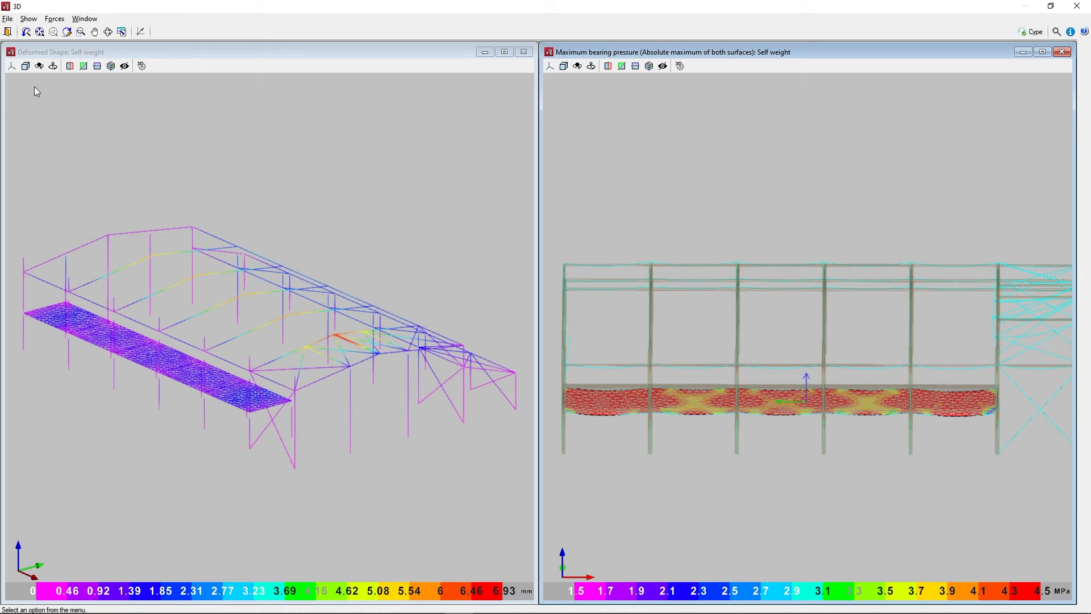
click(12, 32)
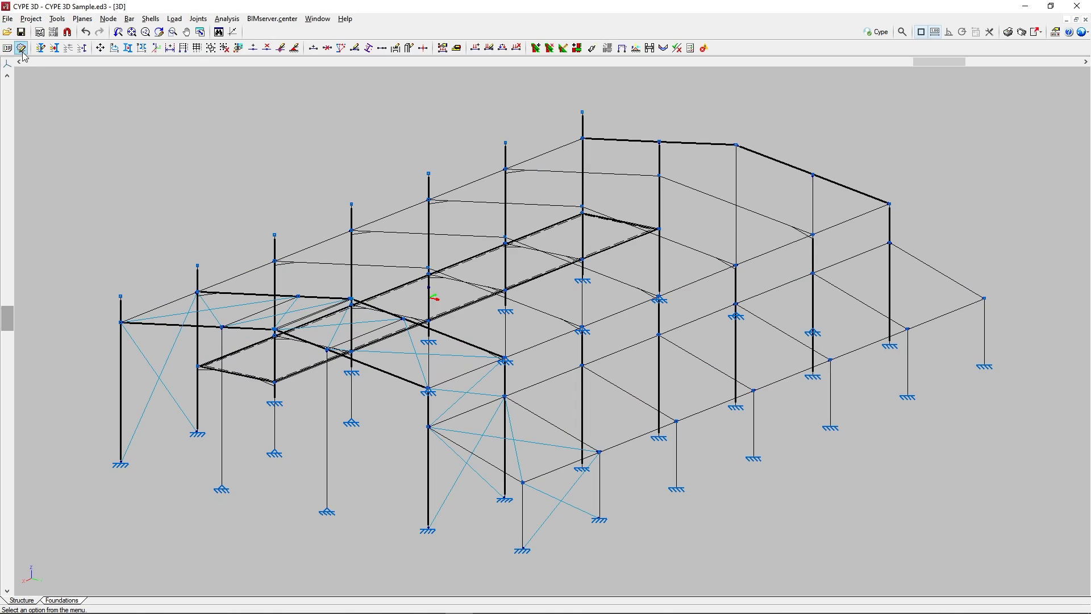